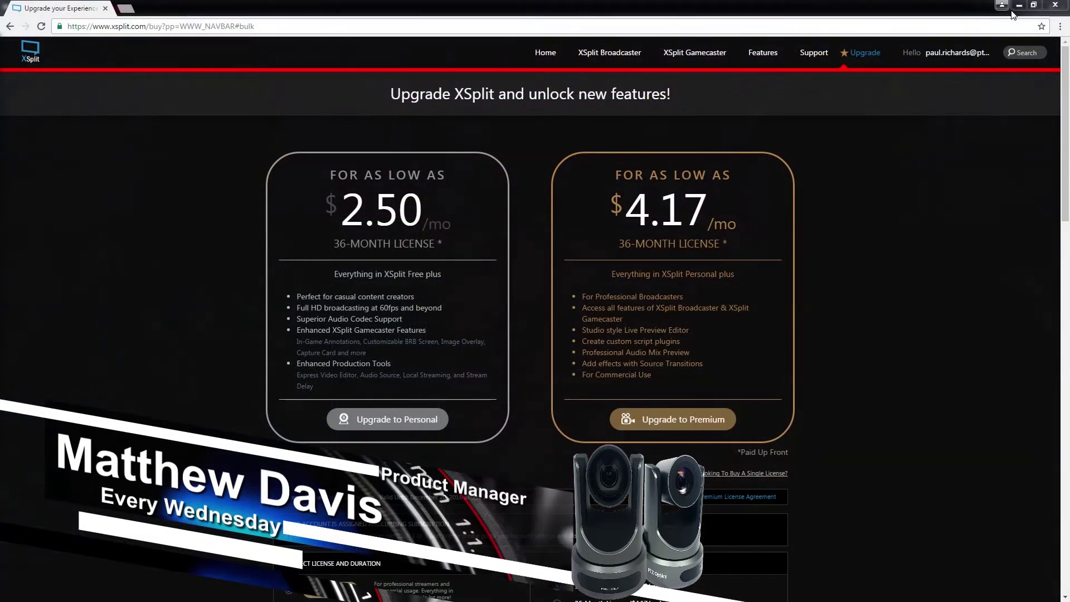
Minimize Chrome to bring XSplit Broadcaster, showing the empty Scene 4, into view
left_click(1020, 9)
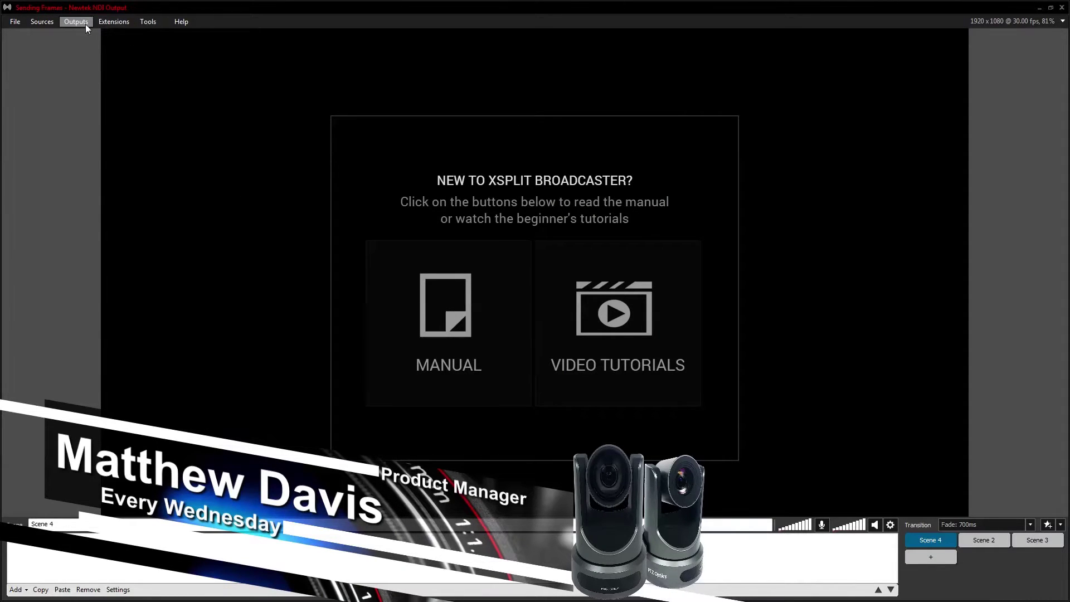
Add the PTZOpticsCamera webcam source to Scene 4 from the video devices list
left_click(36, 21)
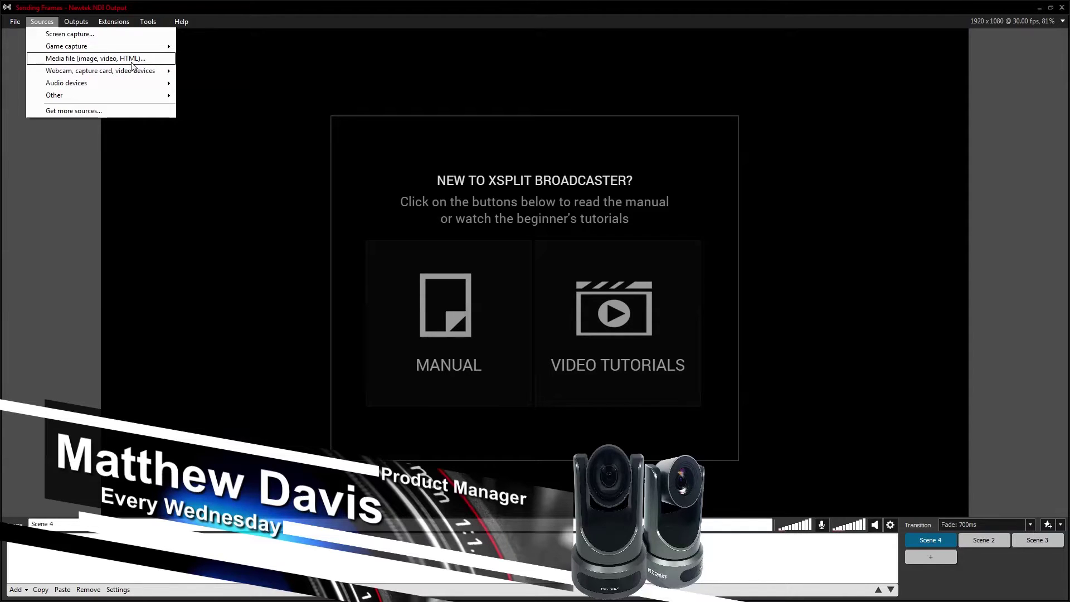
mouse_move(128, 73)
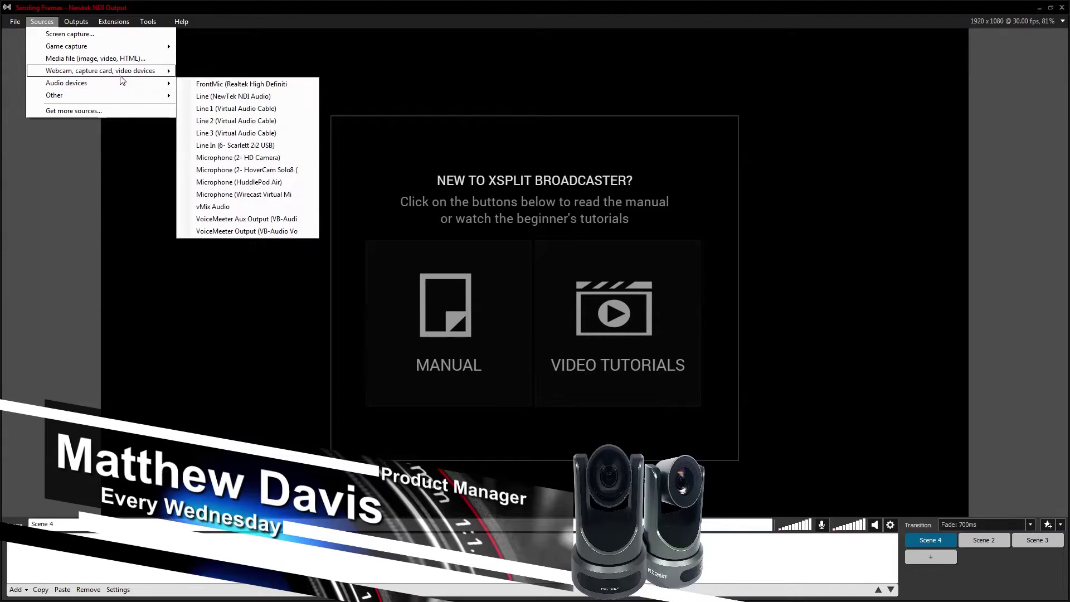
mouse_move(149, 51)
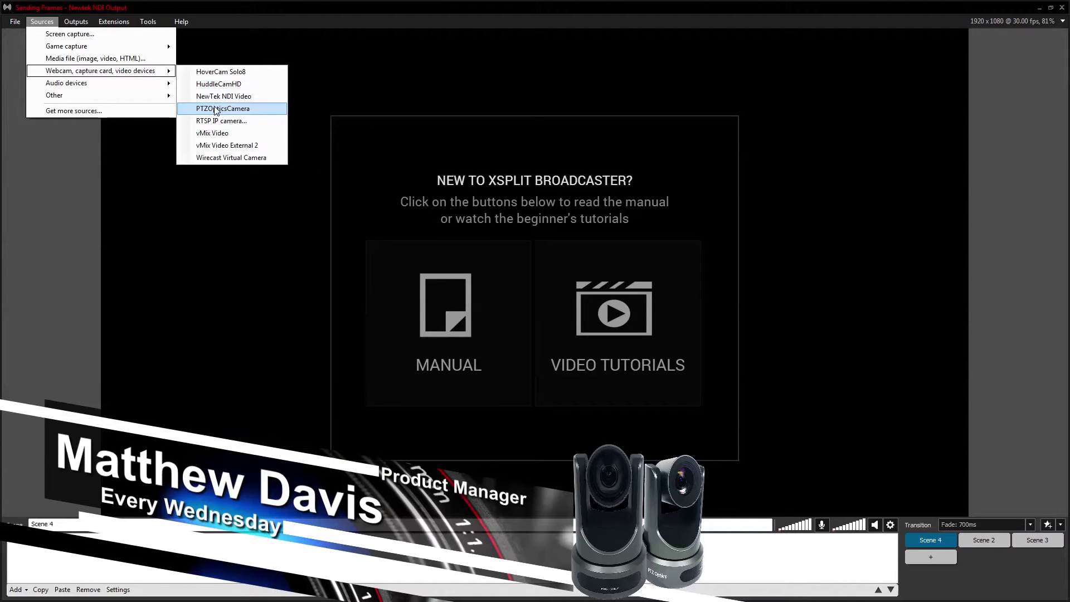
left_click(217, 108)
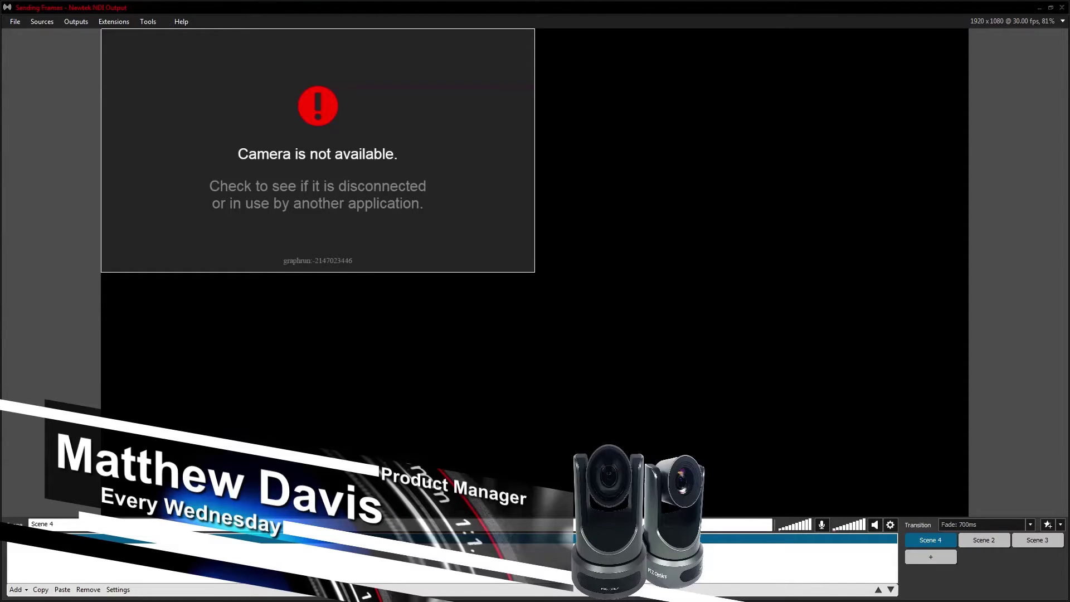
Stretch the PTZOpticsCamera feed to fill the entire Scene 4 canvas
left_click(360, 397)
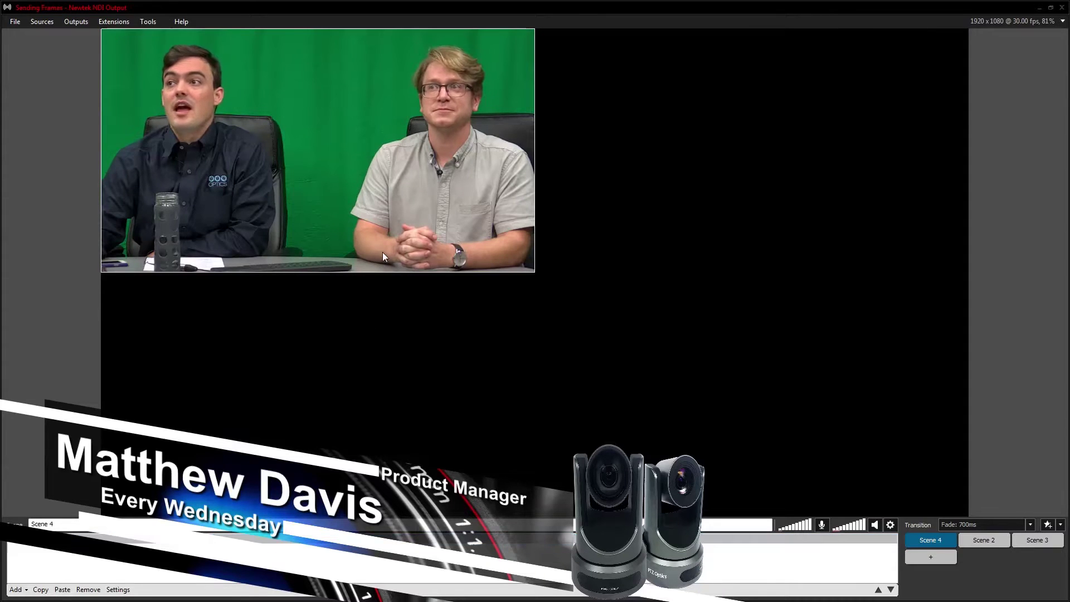
left_click_drag(534, 272, 968, 516)
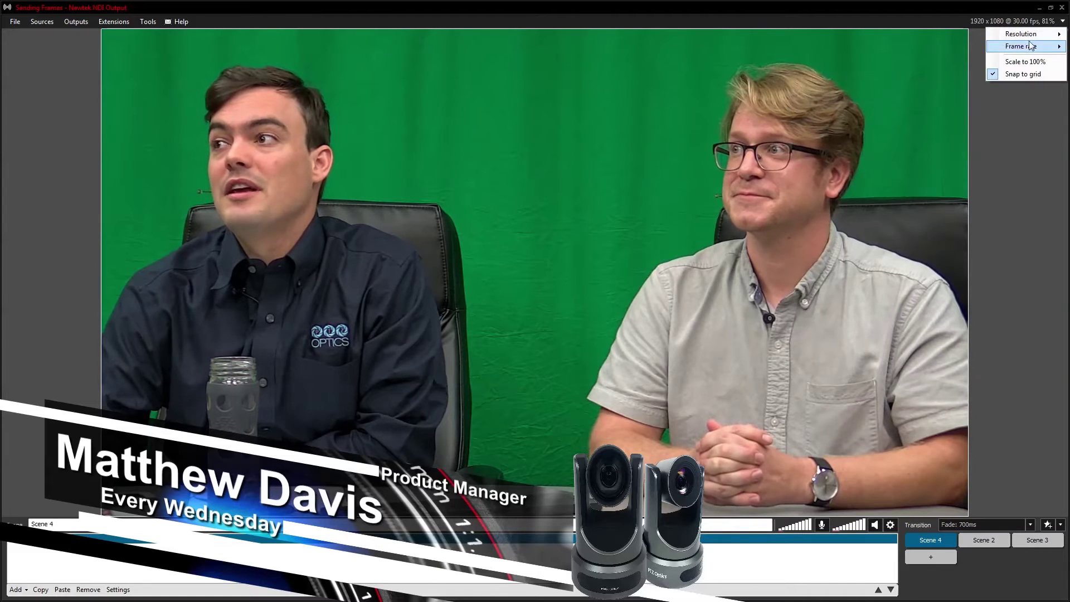
mouse_move(1037, 36)
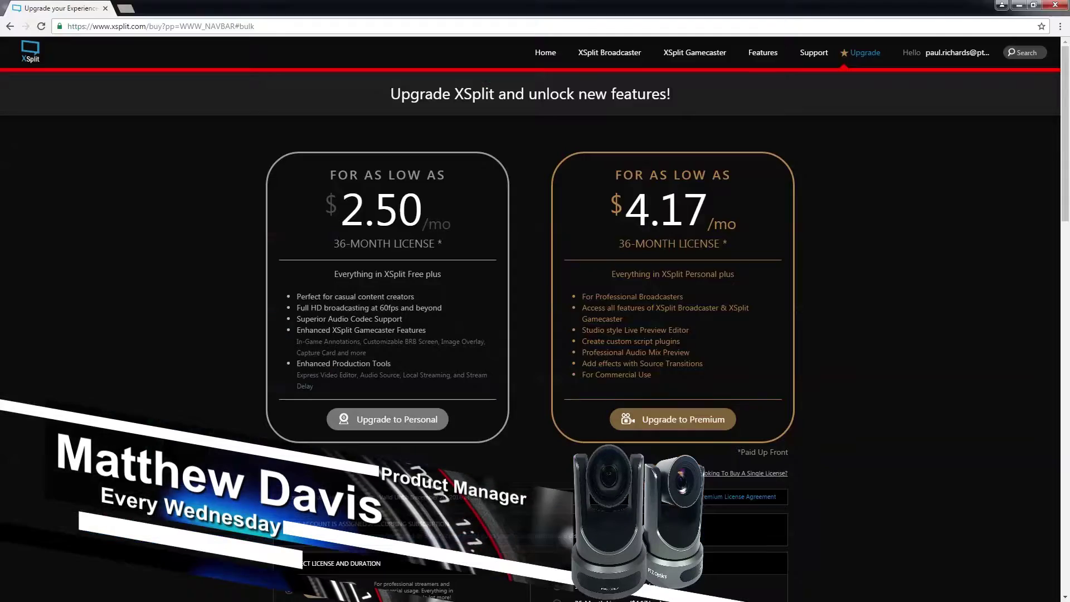
Look over the Personal plan's price and license term on the xsplit.com upgrade page
left_click_drag(321, 175, 390, 231)
left_click(389, 259)
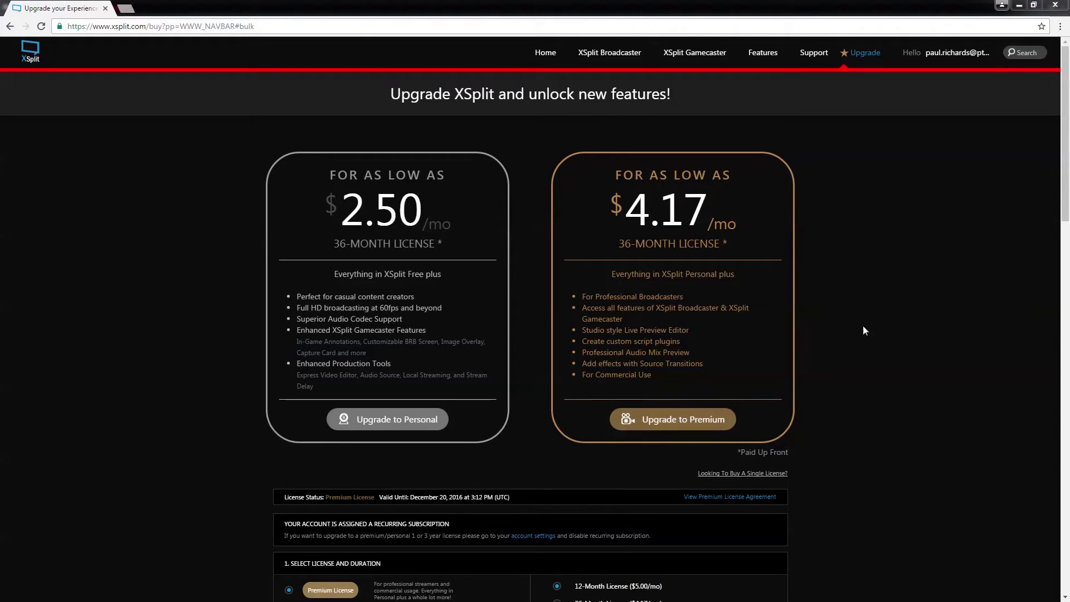
mouse_move(1065, 142)
left_mouse_down()
mouse_move(1062, 225)
mouse_move(1057, 150)
left_mouse_up()
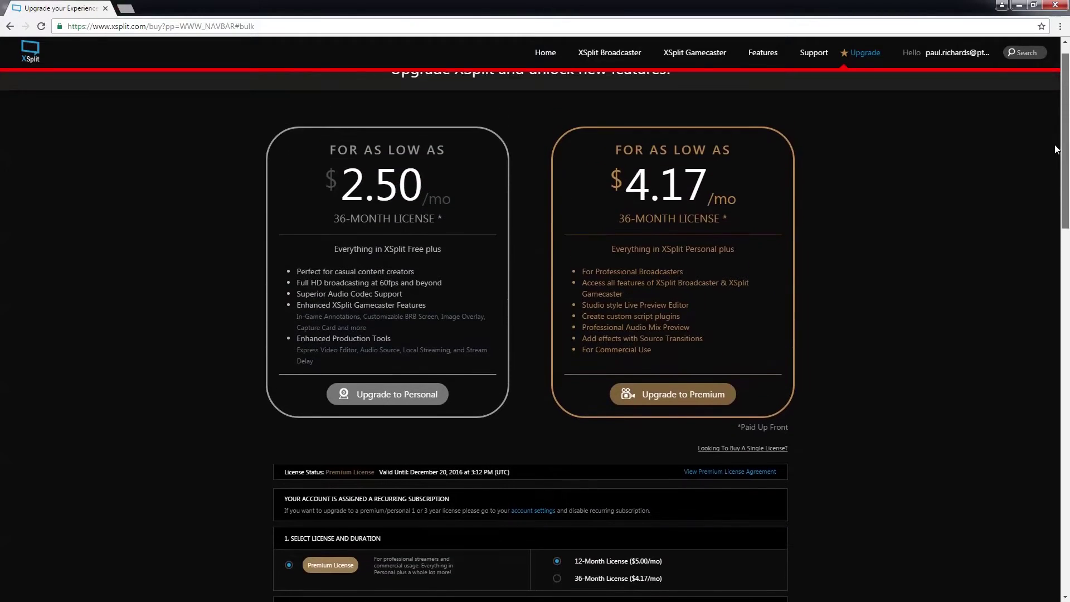
left_click(617, 219)
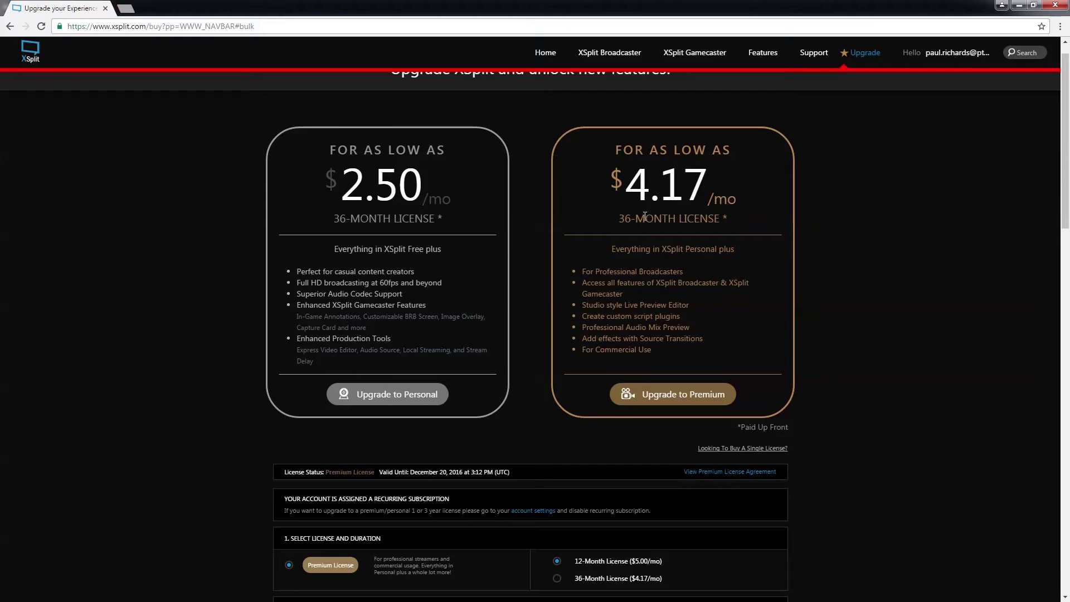
scroll(556, 288, "down", 5)
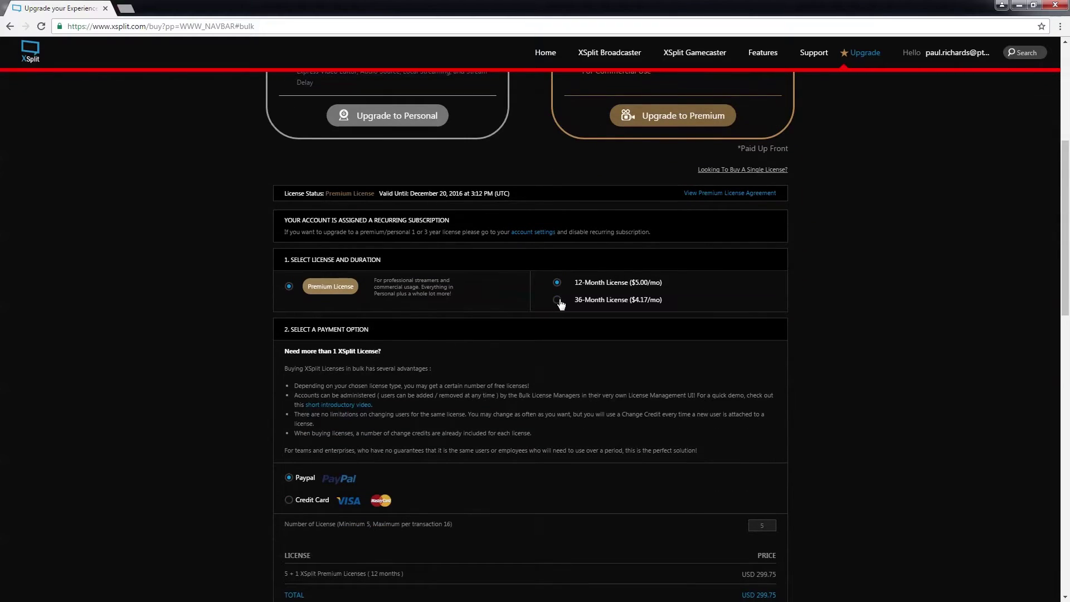
Choose the 36-Month License duration and check the Premium price for that term
left_click(557, 301)
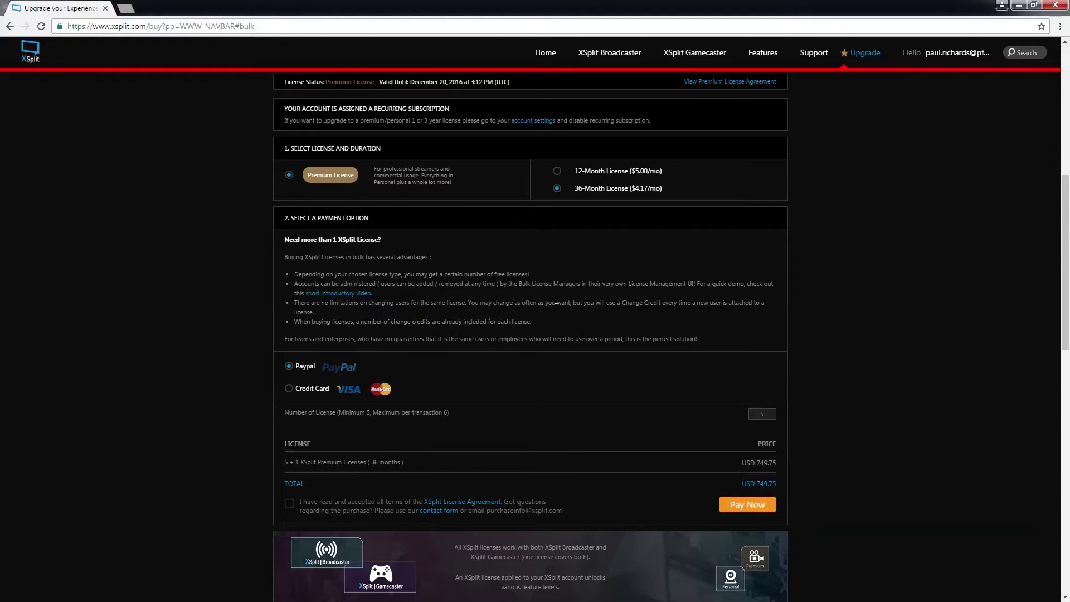
scroll(593, 356, "up", 4)
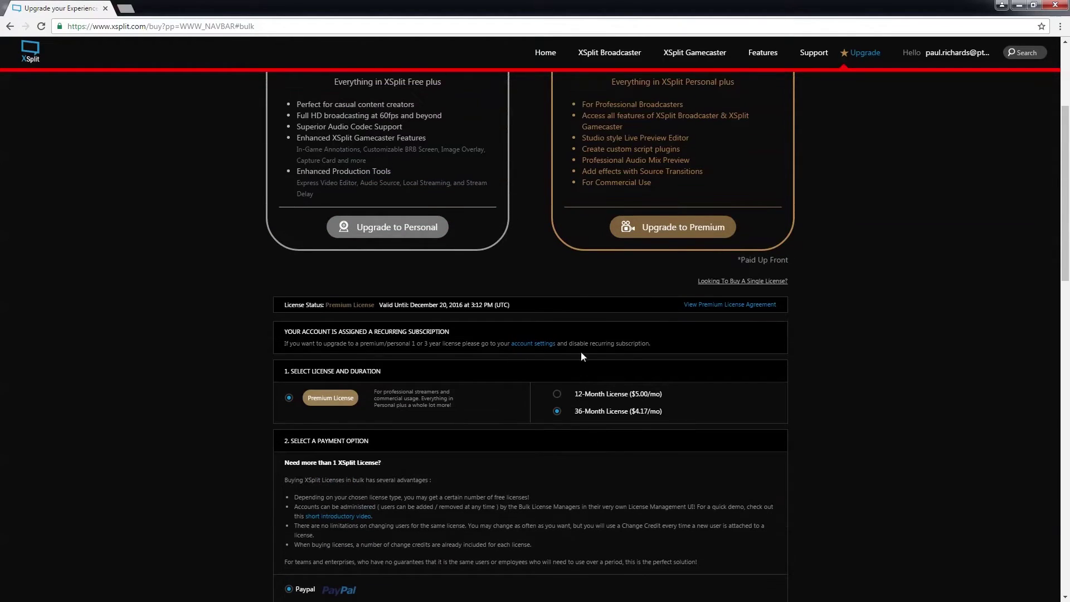
scroll(731, 270, "up", 2)
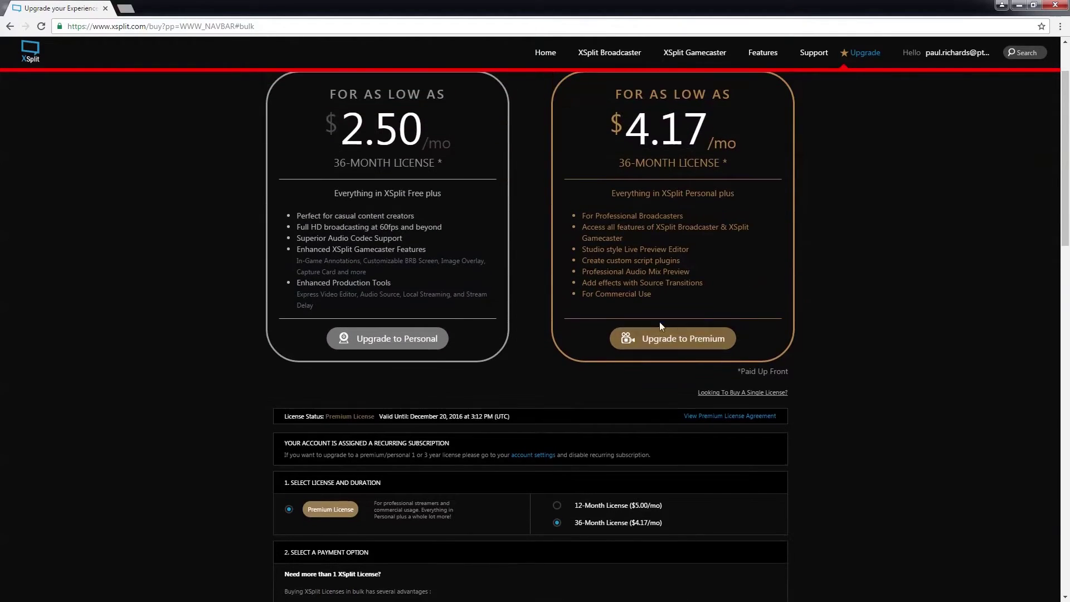
scroll(654, 254, "up", 2)
triple_click(715, 227)
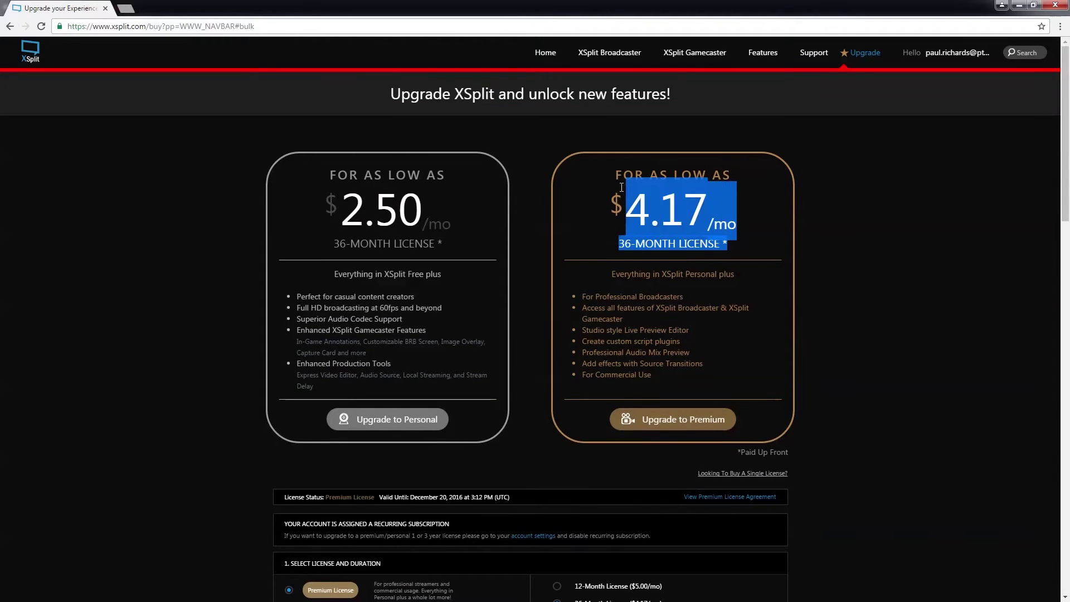
left_click(865, 296)
Select the Premium License so the bulk order totals USD 749.75, and view Premium details
scroll(617, 310, "down", 4)
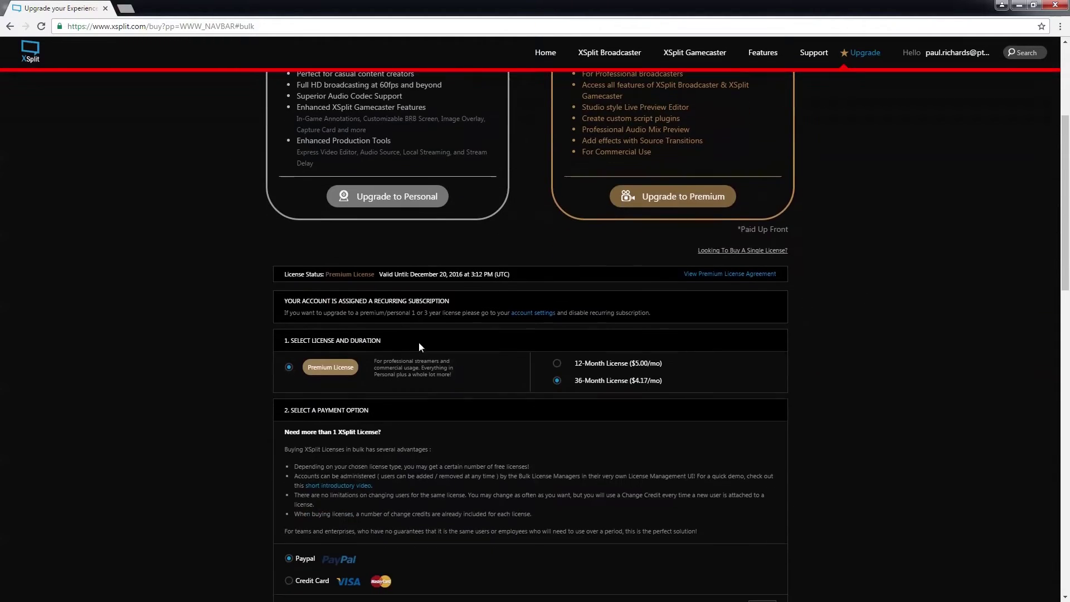
left_click(332, 368)
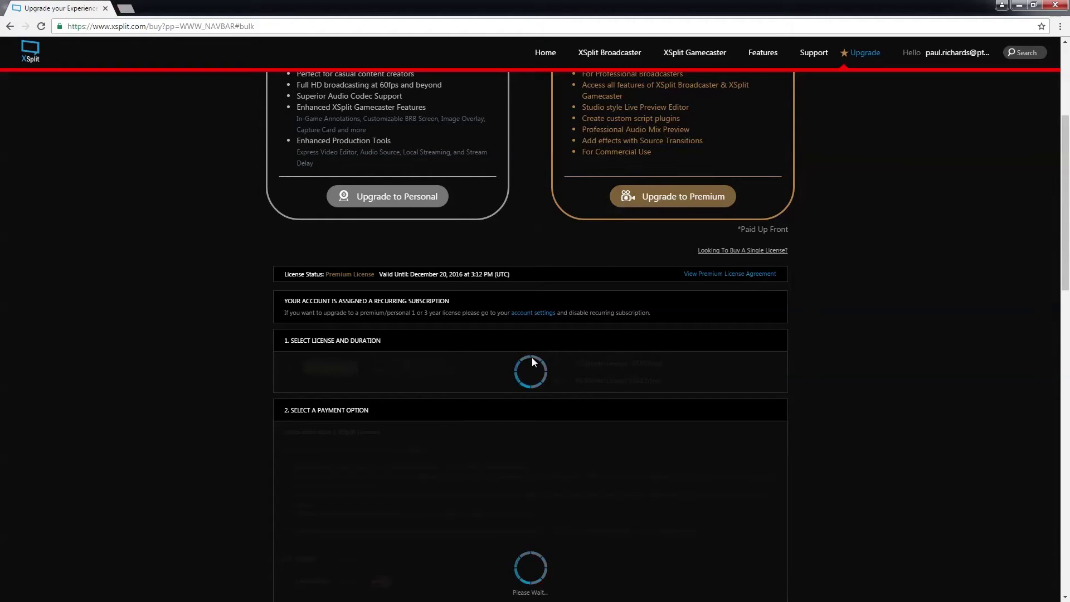
scroll(530, 357, "down", 1)
scroll(441, 341, "down", 3)
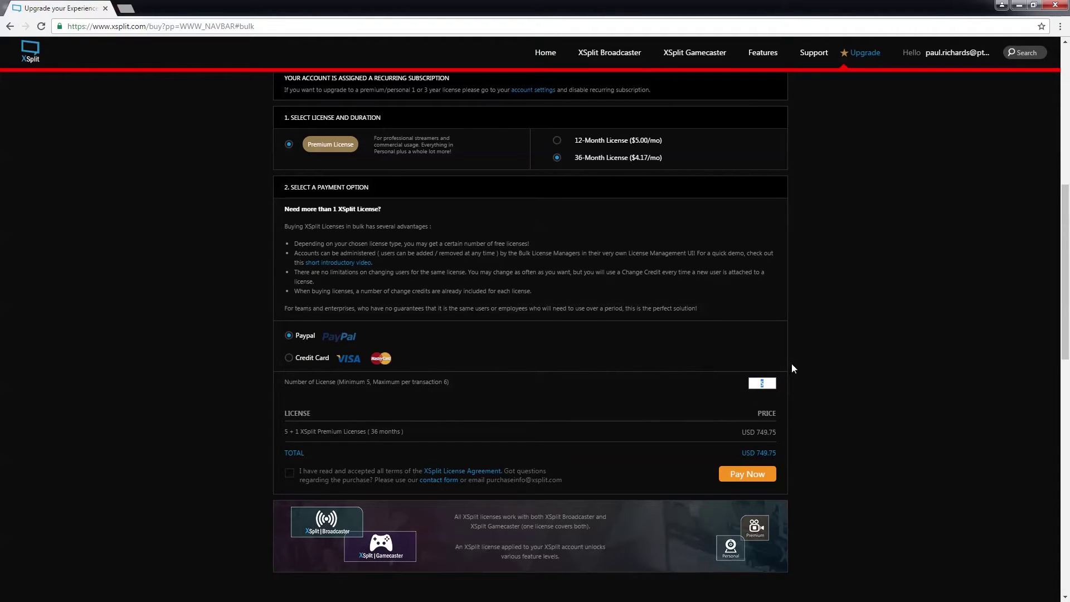
scroll(761, 387, "up", 6)
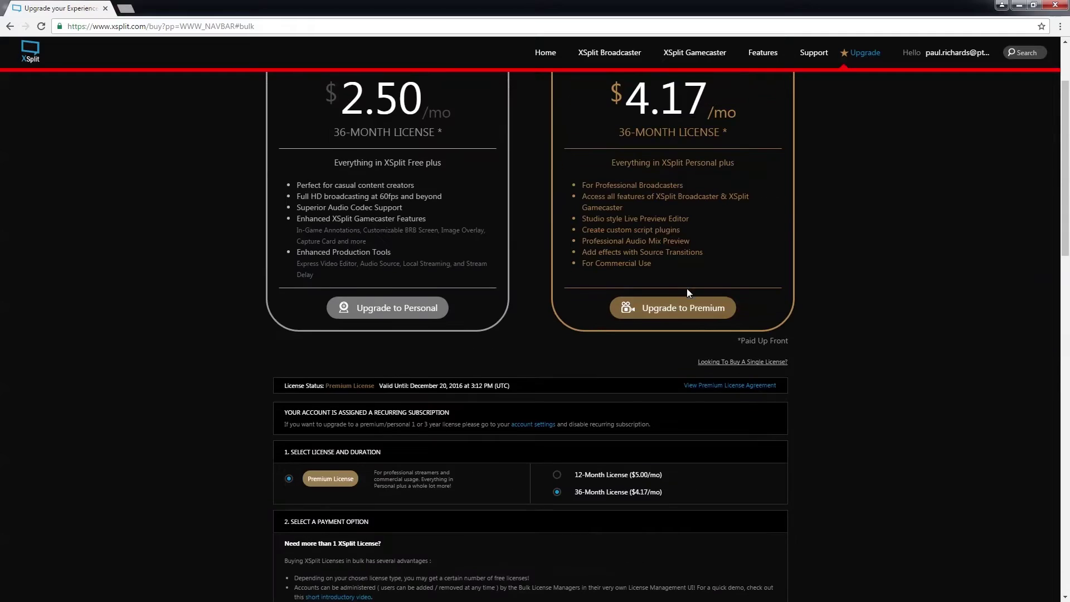
left_click(684, 308)
Minimize Chrome to return to XSplit's live PTZOpticsCamera preview in Scene 4
scroll(706, 303, "down", 5)
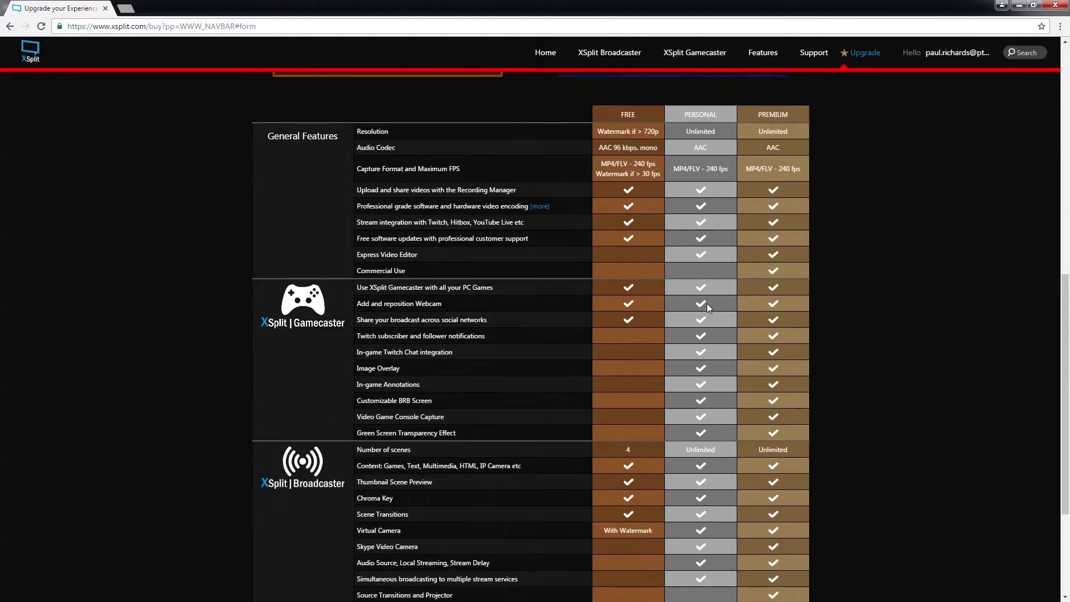
scroll(550, 509, "up", 15)
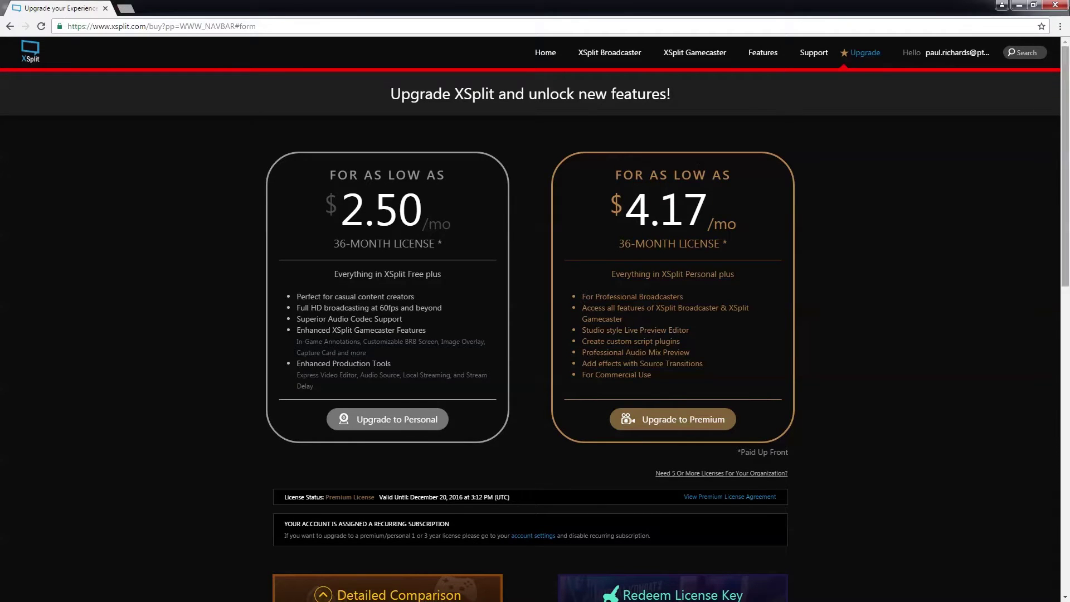
left_click(1018, 6)
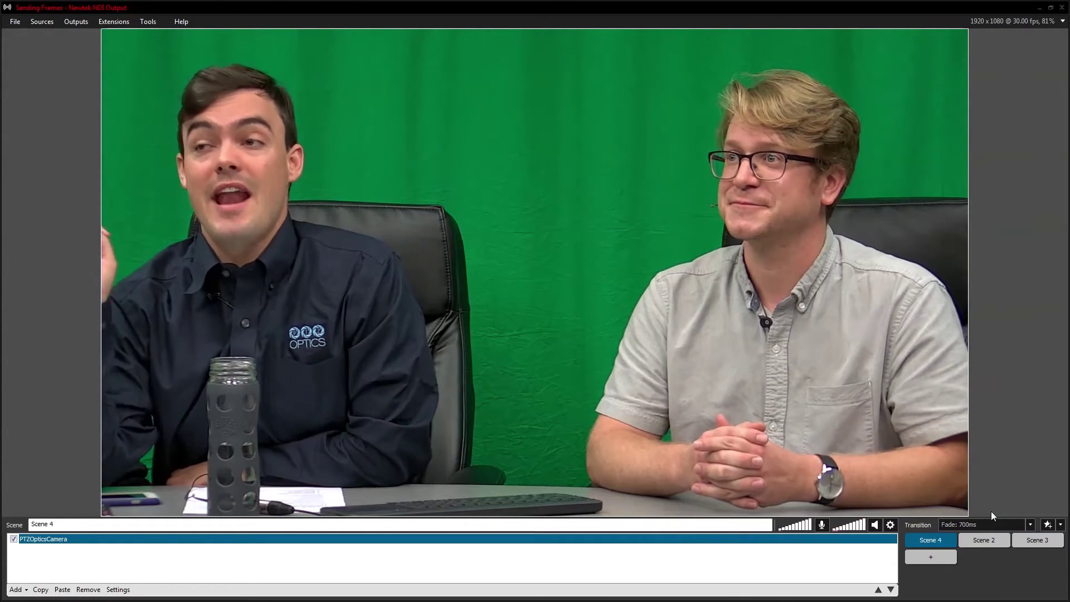
Deselect the camera, switch through Scenes 2 and 3, and add a new scene
left_click(634, 217)
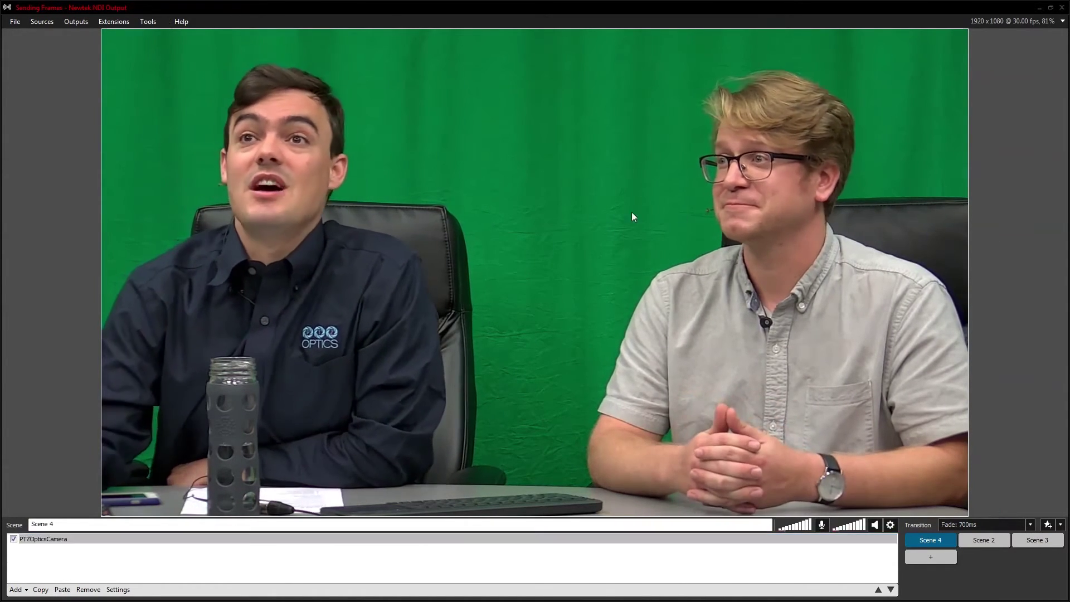
left_click(978, 541)
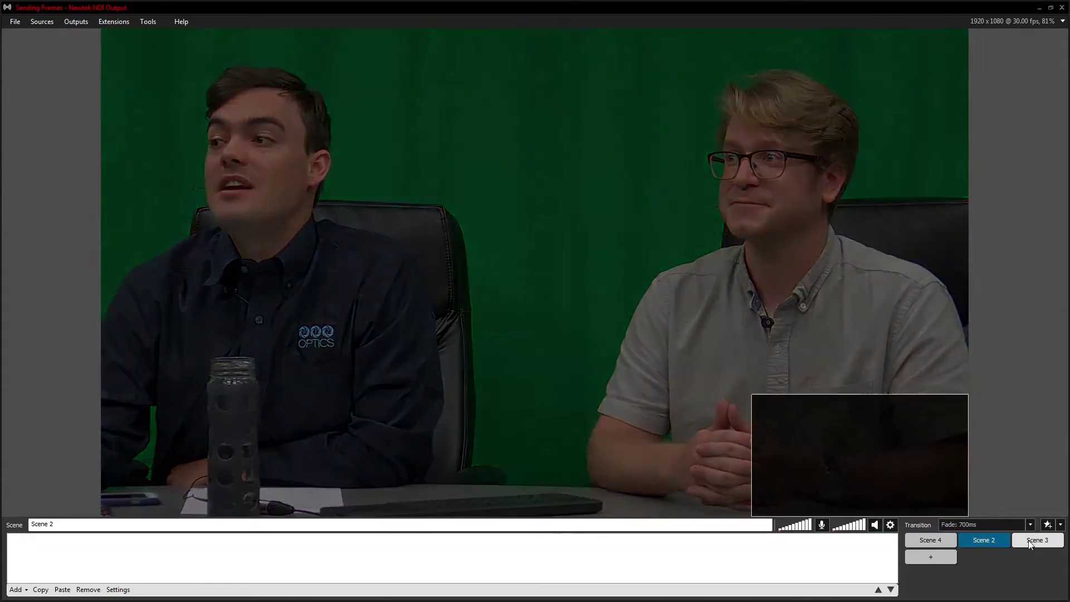
left_click(1031, 545)
left_click(929, 562)
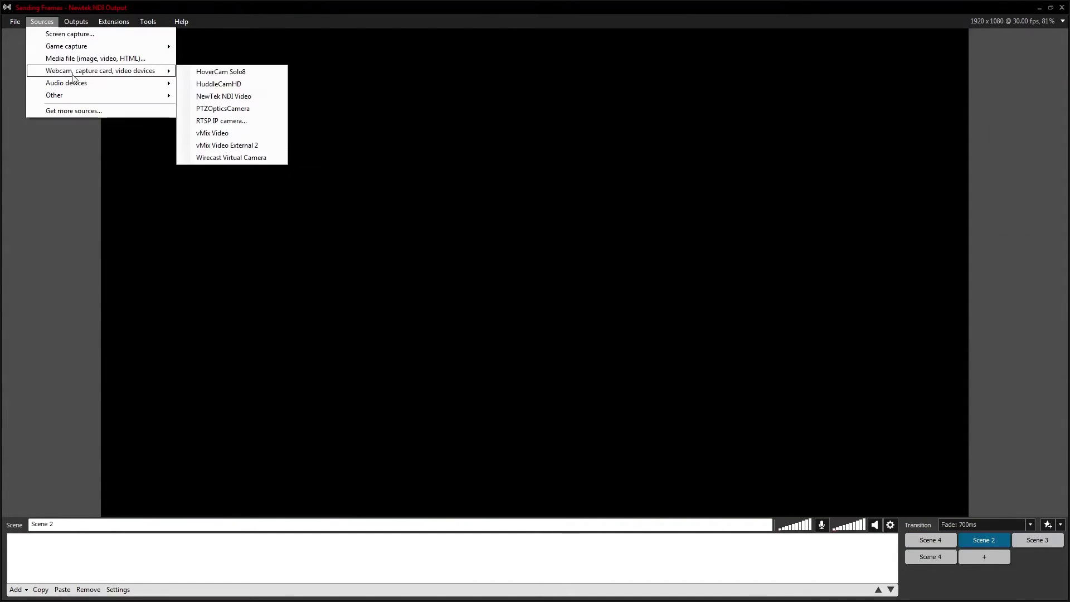
Add the rtsp://192.168.111.76/1 camera stream and move it to the canvas's right side
left_click(215, 121)
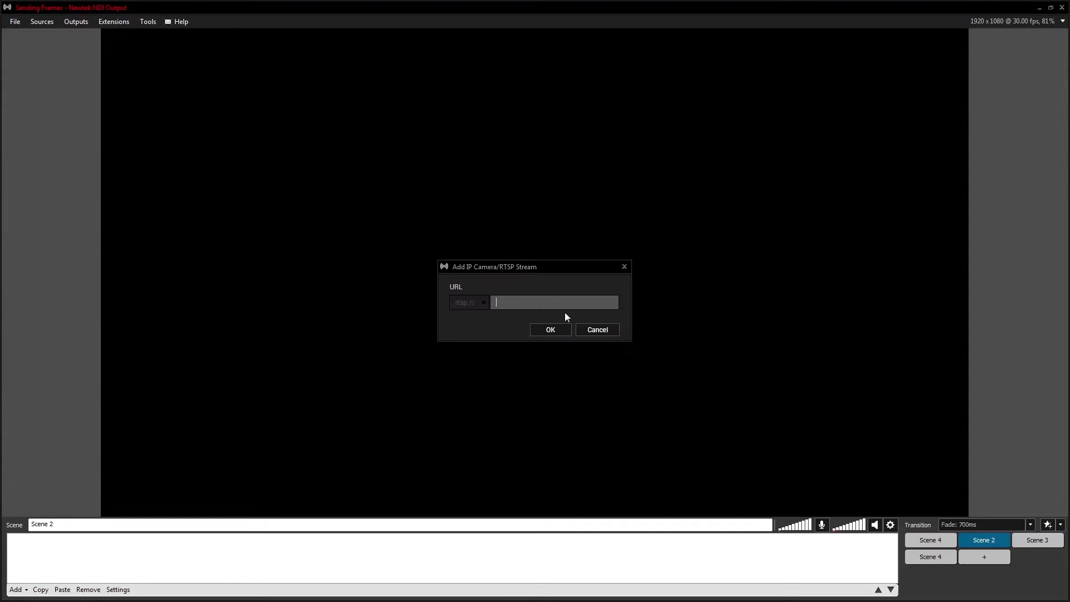
type("192.168.111.76/1")
left_click(559, 327)
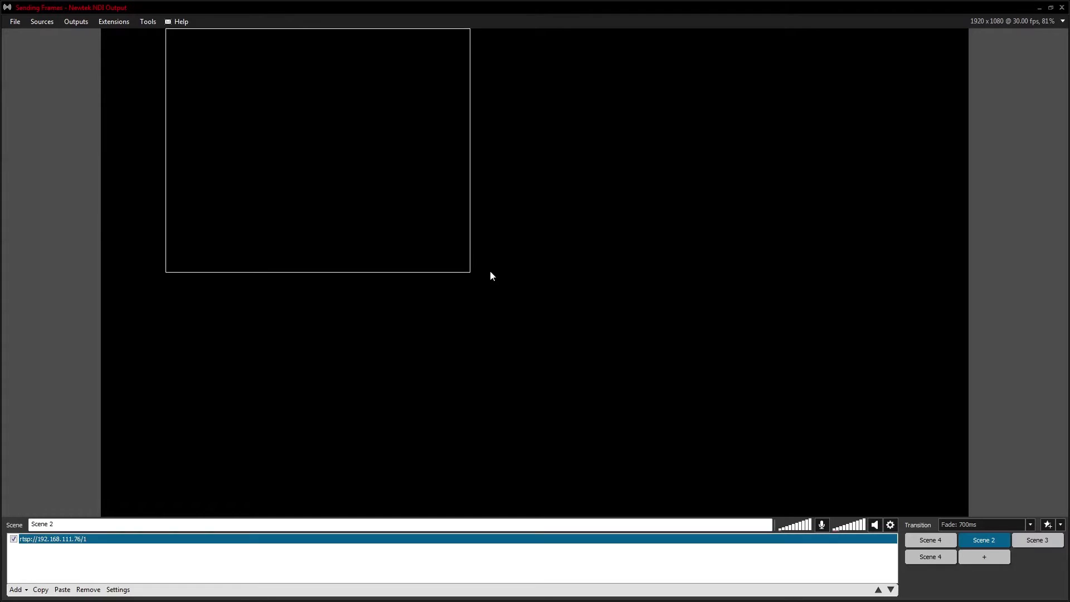
left_click_drag(370, 176, 753, 249)
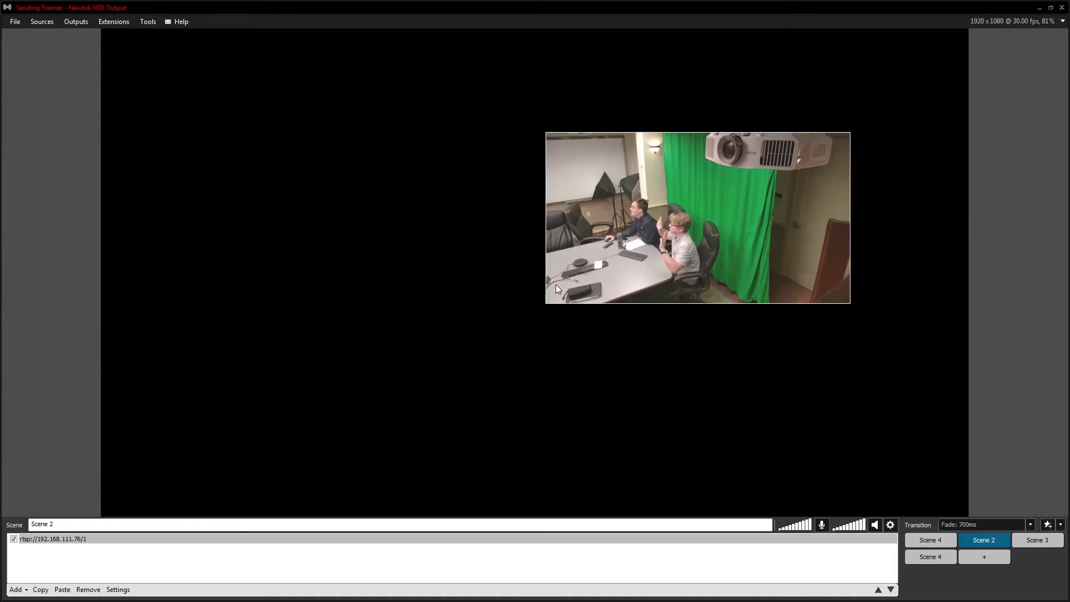
left_click(556, 288)
Add the HuddleCamHD camera to Scene 2 and enlarge it to fill the canvas
left_click(75, 21)
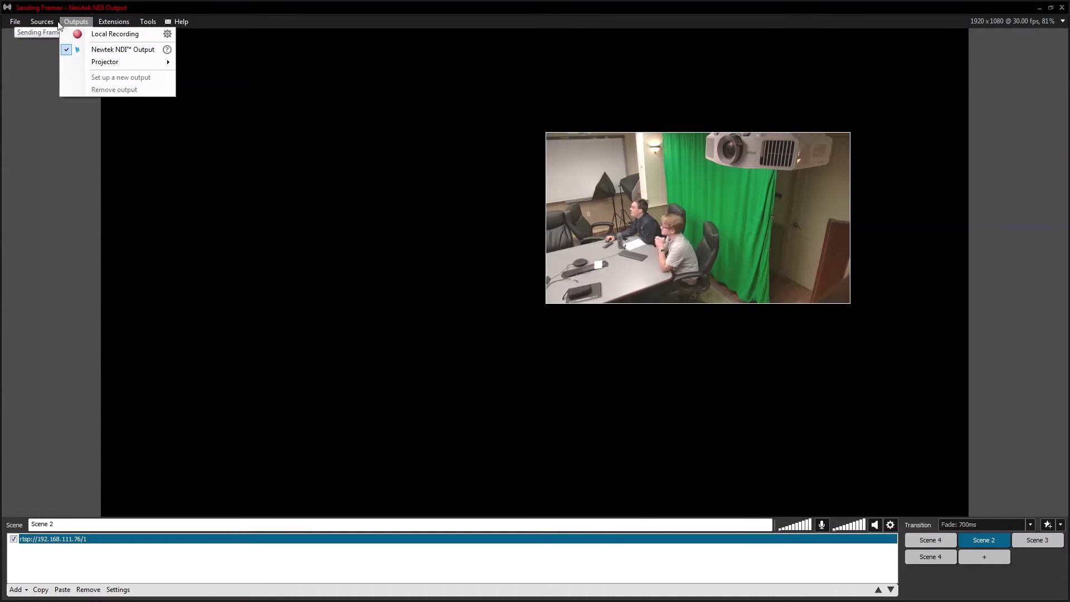
mouse_move(45, 21)
mouse_move(86, 72)
left_click(203, 84)
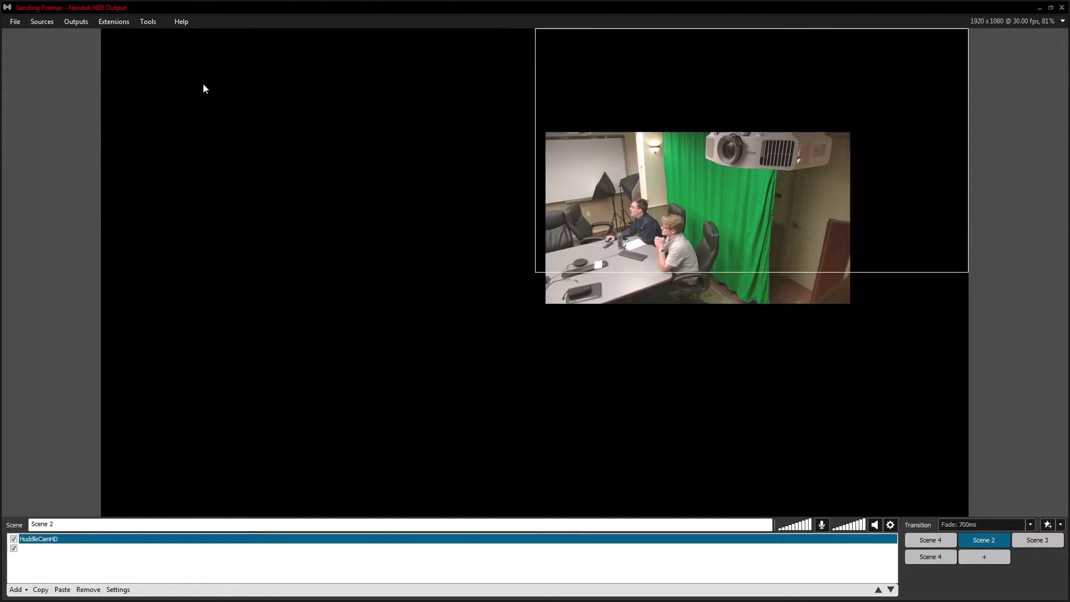
left_click_drag(754, 101, 322, 62)
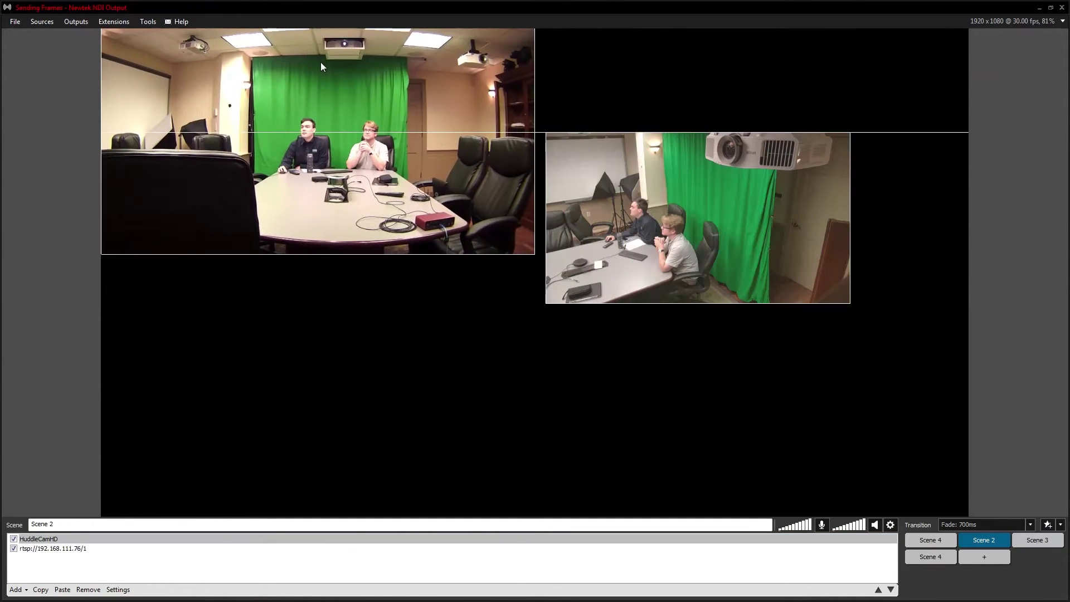
left_click_drag(530, 252, 942, 513)
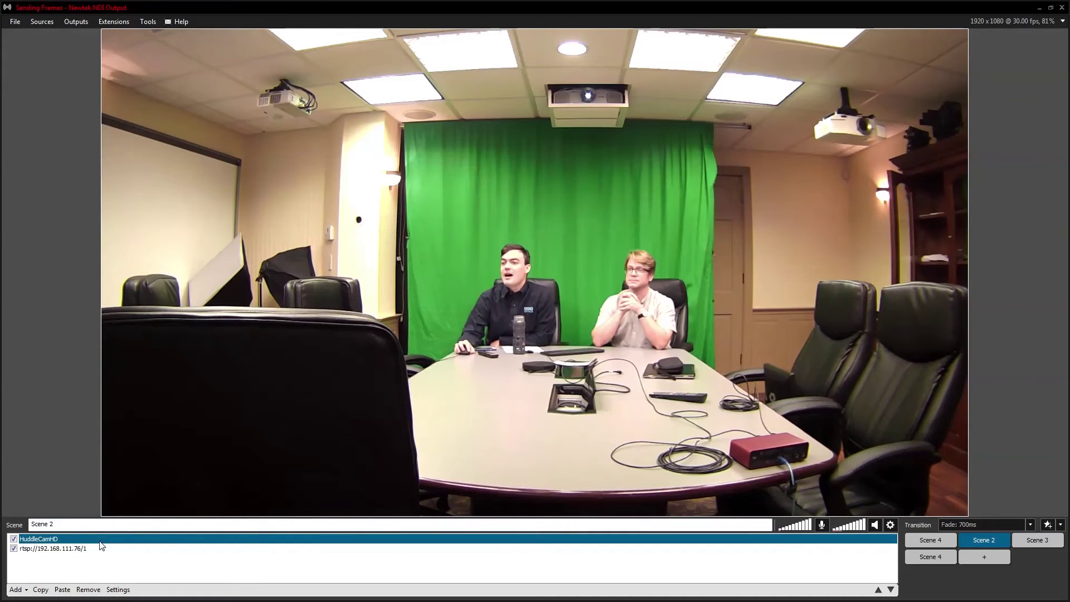
Layer the RTSP camera above HuddleCamHD as an enlarged inset in the top-left corner
left_click_drag(102, 546, 99, 553)
left_click(501, 450)
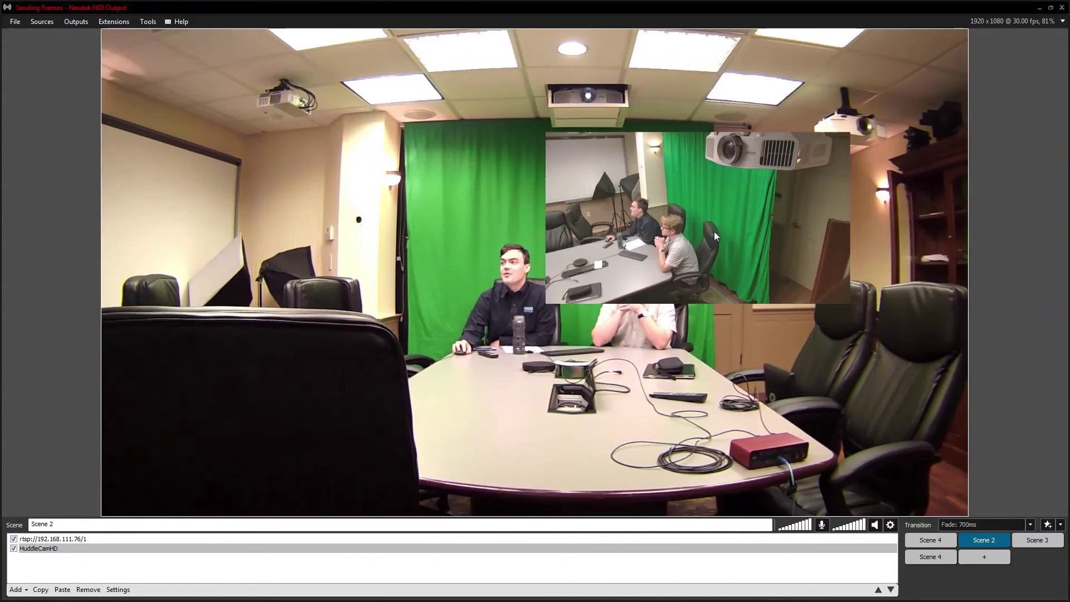
left_click(56, 549)
left_click_drag(648, 192, 215, 110)
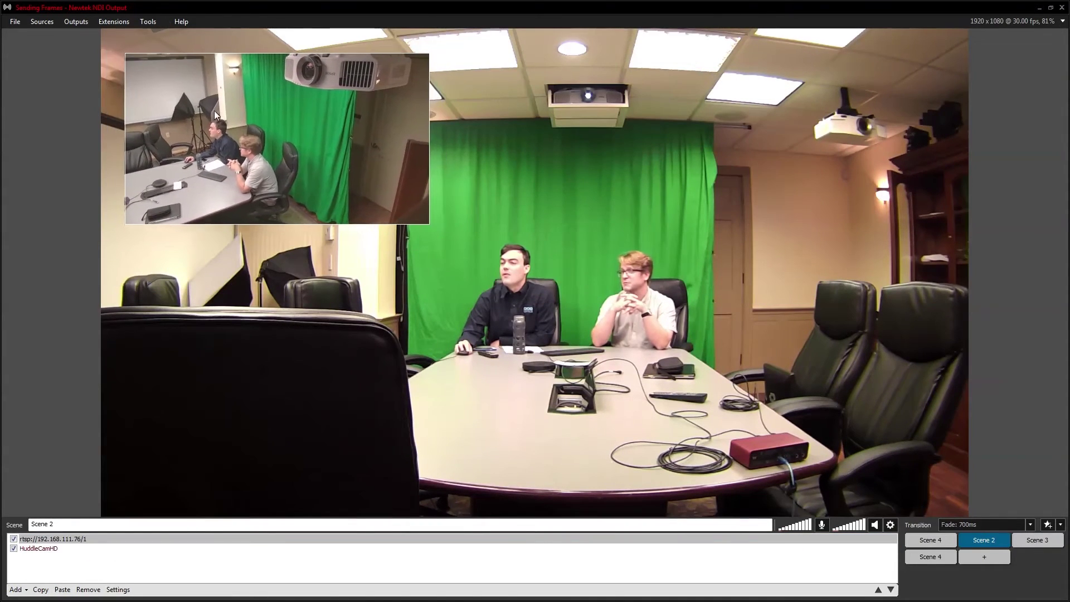
left_click_drag(423, 224, 365, 259)
mouse_move(305, 173)
left_mouse_down()
mouse_move(318, 171)
mouse_move(300, 162)
left_mouse_up()
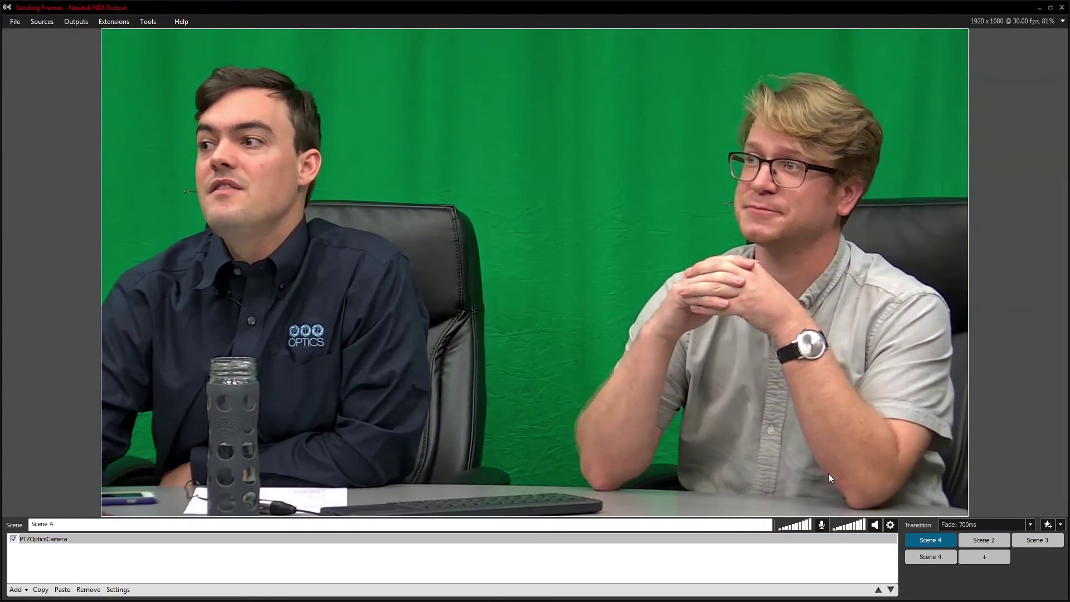
left_click(979, 540)
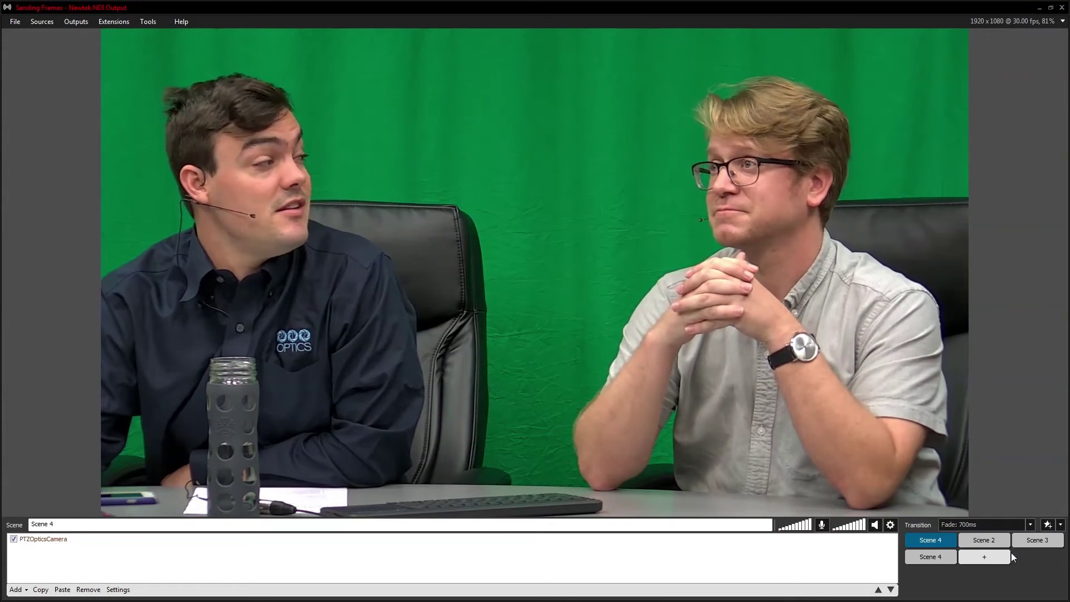
right_click(600, 239)
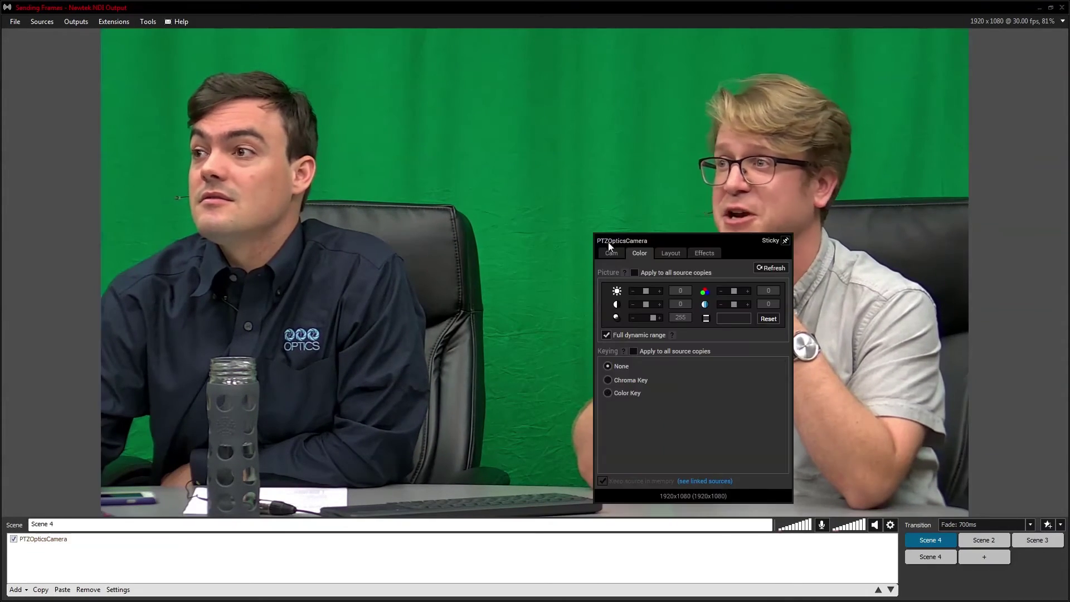
Review the PTZOpticsCamera settings, leaving its audio input as Built In/None
left_click(617, 393)
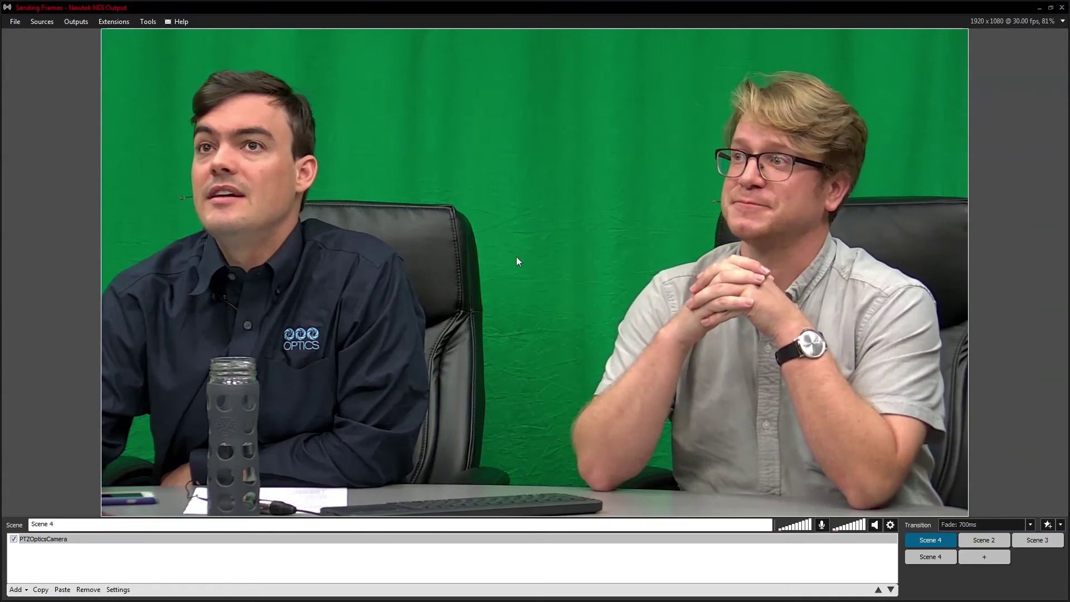
right_click(516, 257)
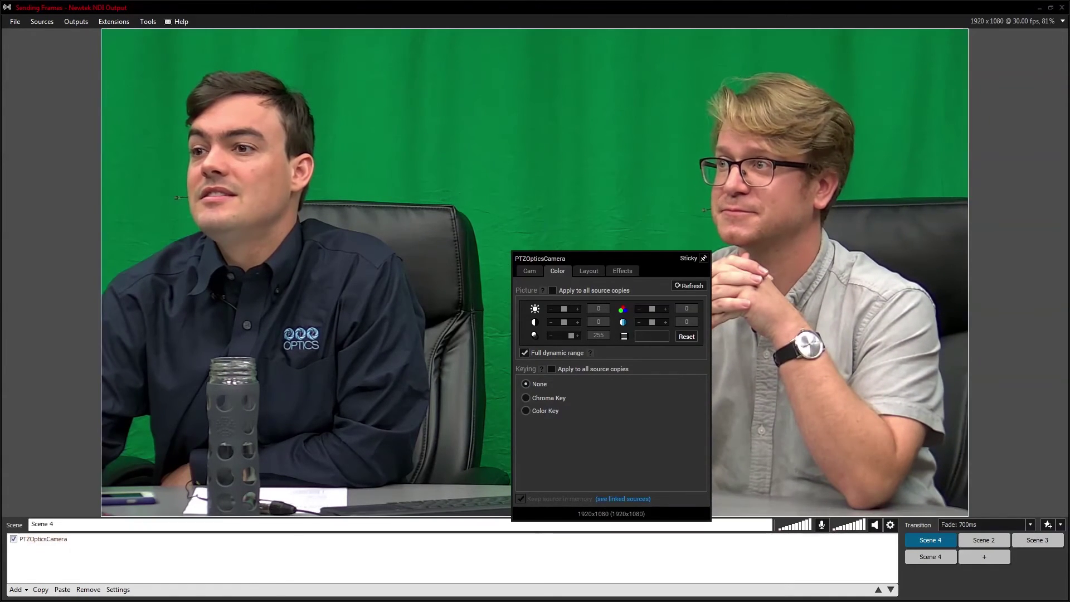
left_click(529, 271)
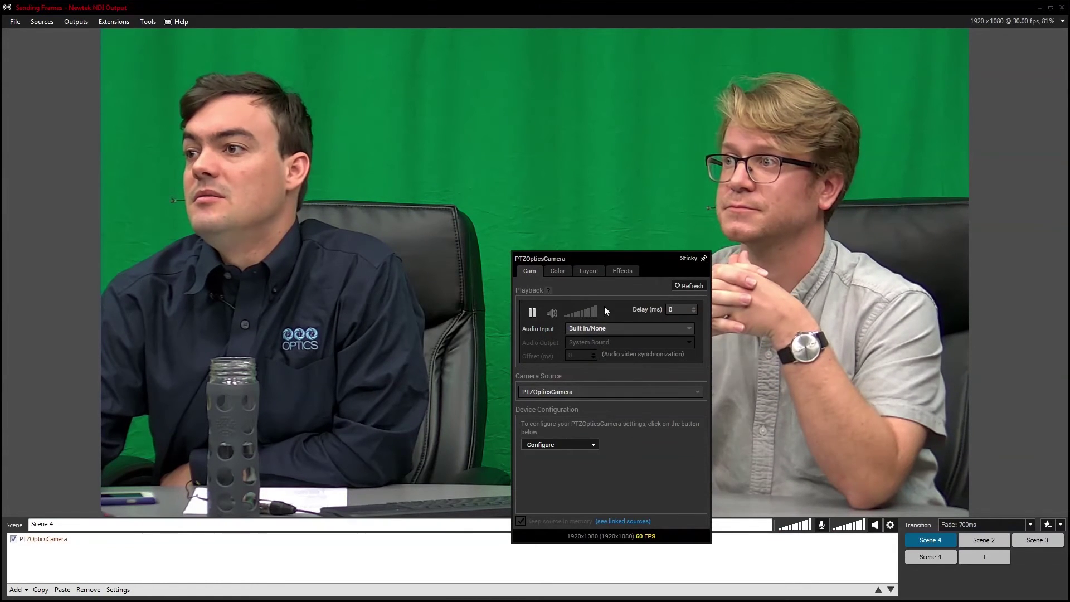
left_click(585, 331)
left_click(562, 337)
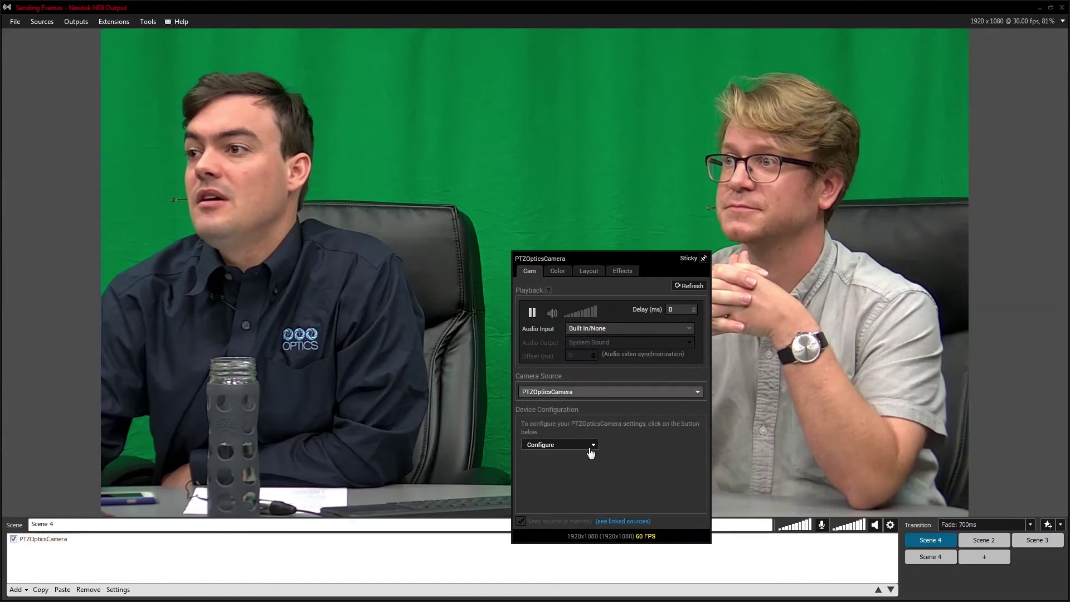
Enable Color Key and eyedrop the green backdrop so it turns black
left_click(558, 271)
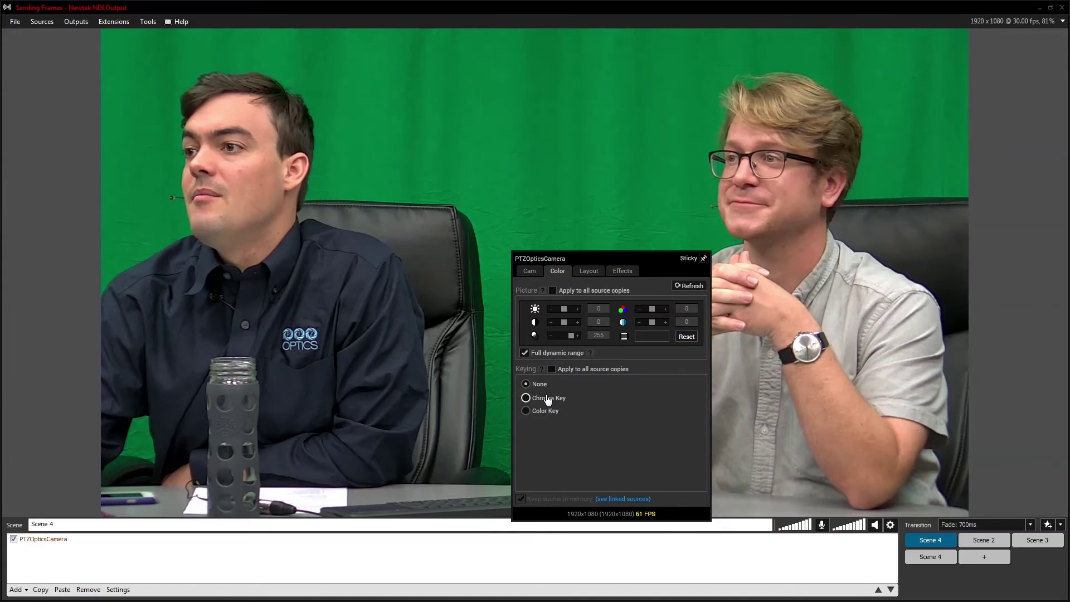
left_click(526, 412)
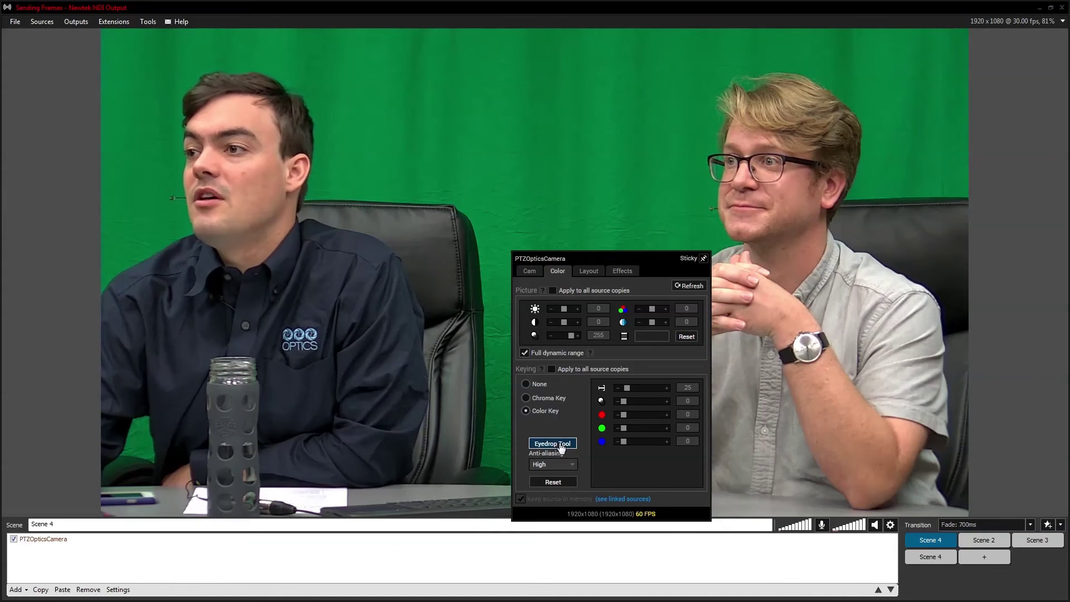
left_click(539, 189)
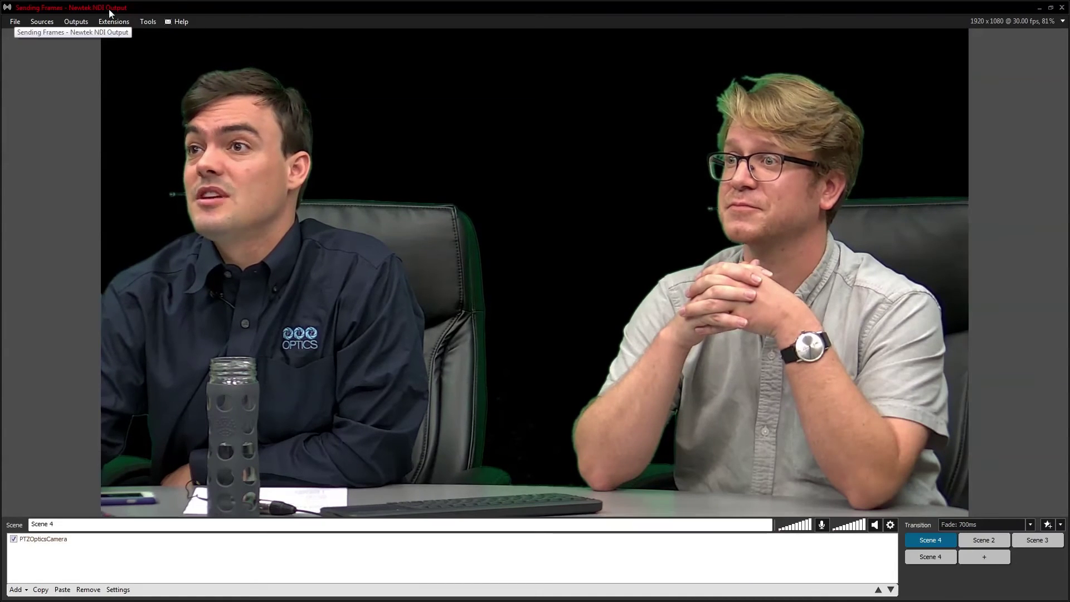
Add RUDI.png as a media source, stretch it full-frame, and layer it beneath PTZOpticsCamera
left_click(87, 22)
mouse_move(37, 21)
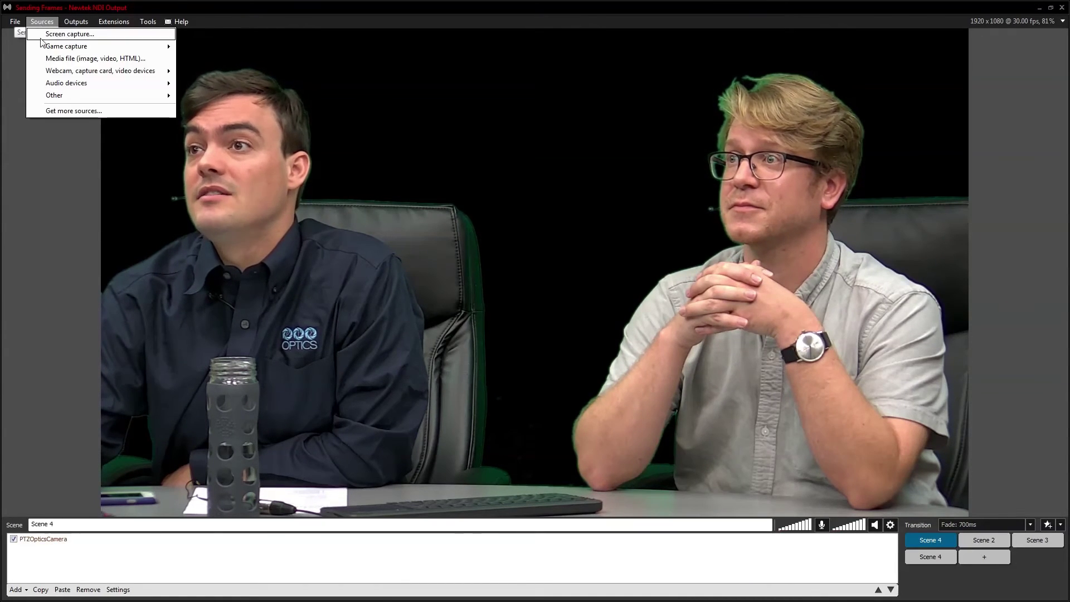
mouse_move(97, 103)
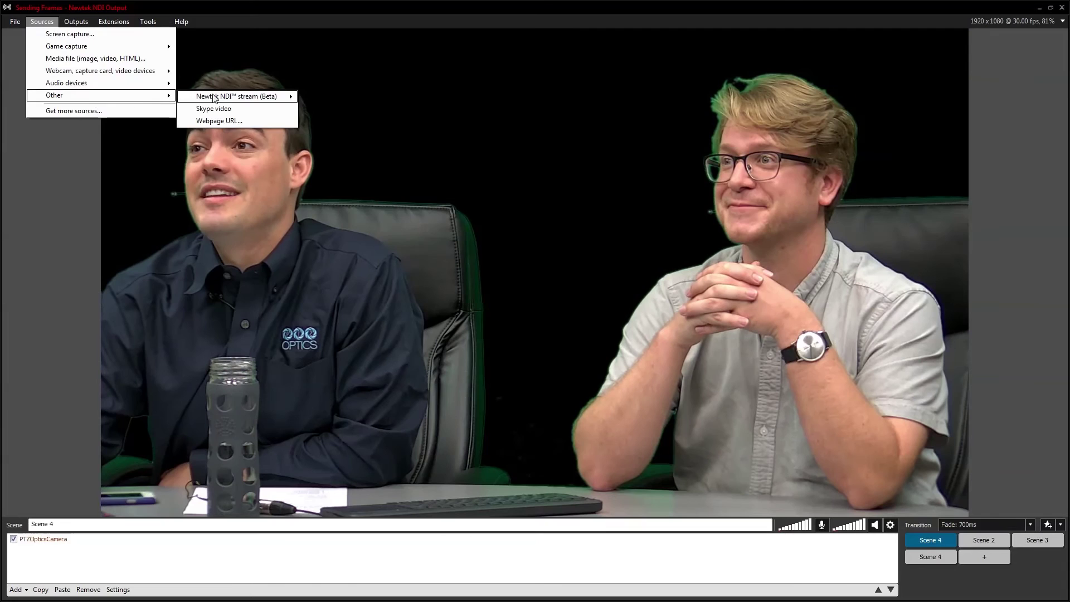
mouse_move(143, 47)
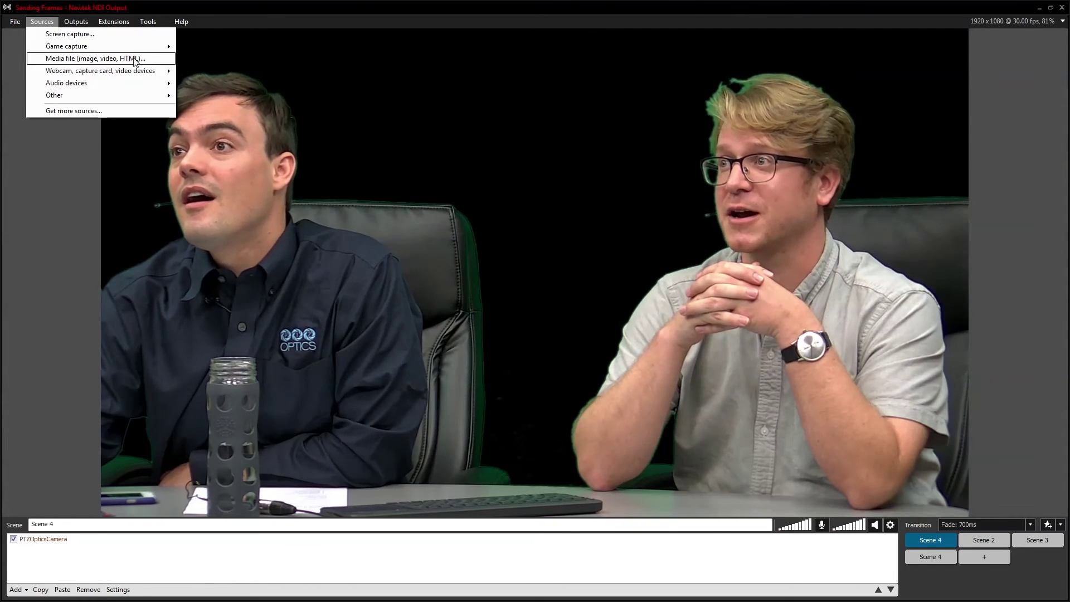
left_click(133, 61)
double_click(268, 133)
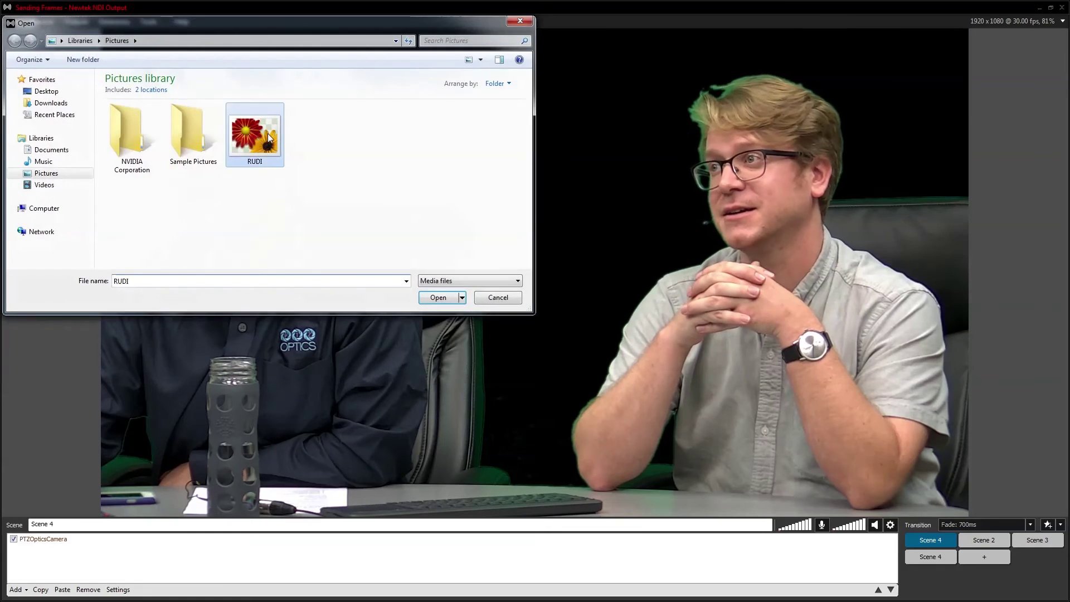
left_click_drag(536, 269, 43, 411)
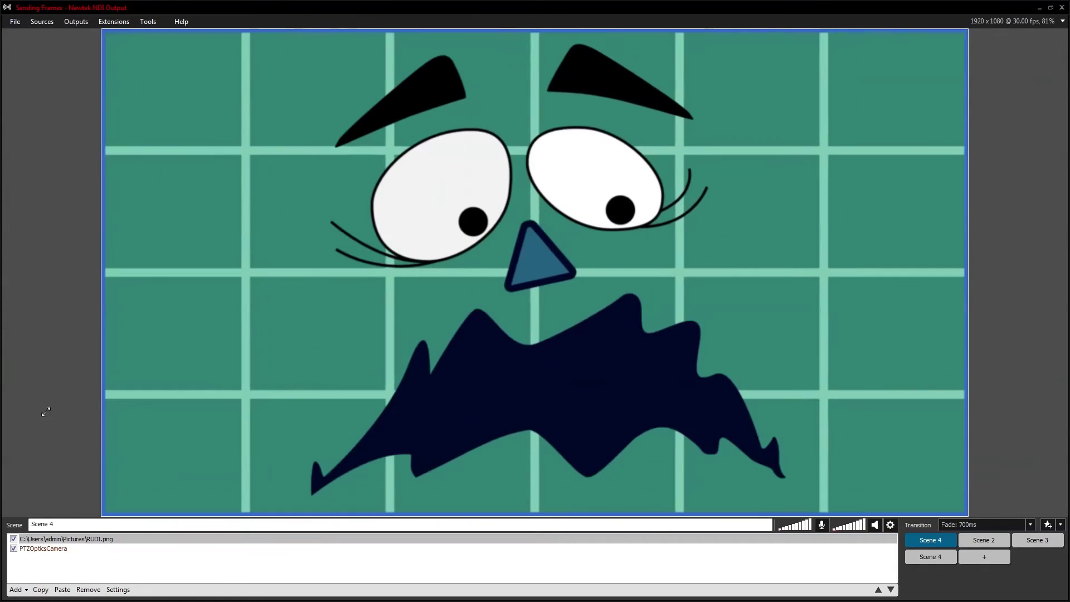
left_click_drag(88, 545, 88, 555)
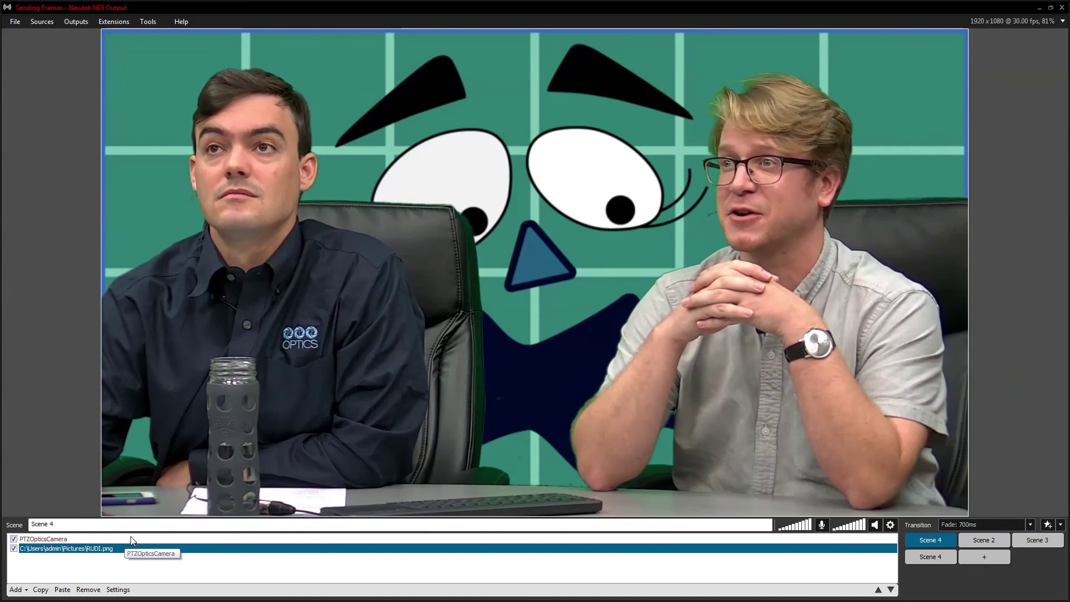
left_click(25, 269)
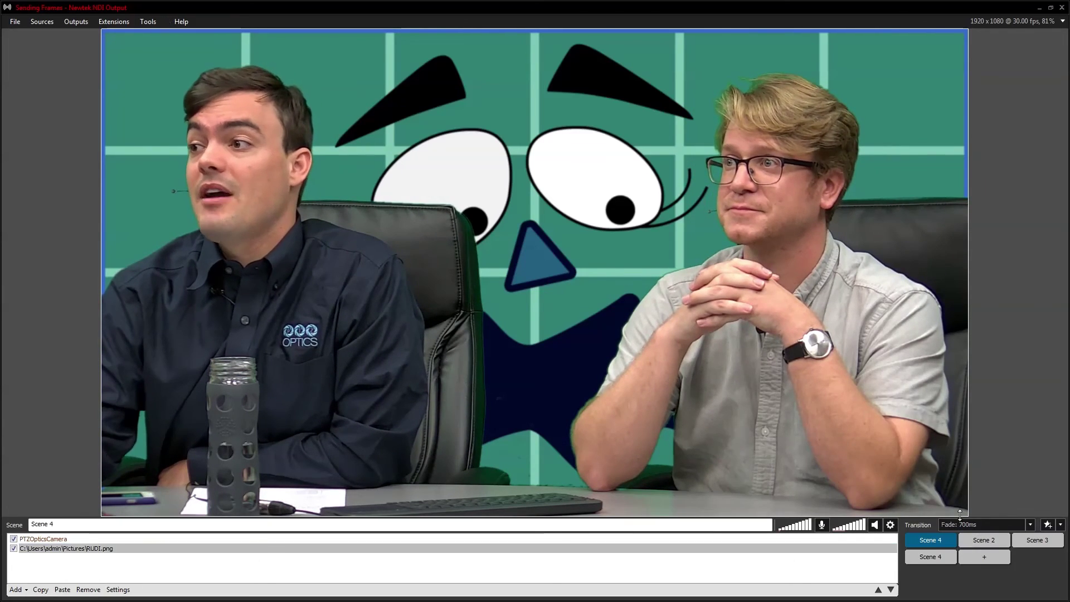
Switch to Scene 2, the HuddleCamHD room view with the RTSP camera inset top-left
left_click(981, 541)
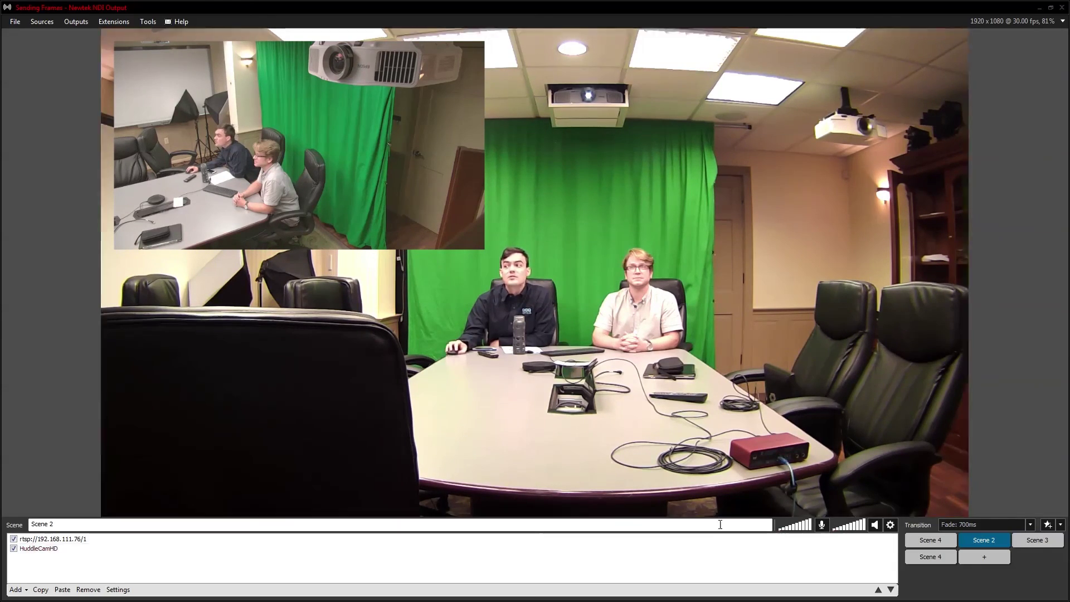
Return to Scene 4, the keyed PTZOpticsCamera presenters over the RUDI cartoon background
left_click(930, 539)
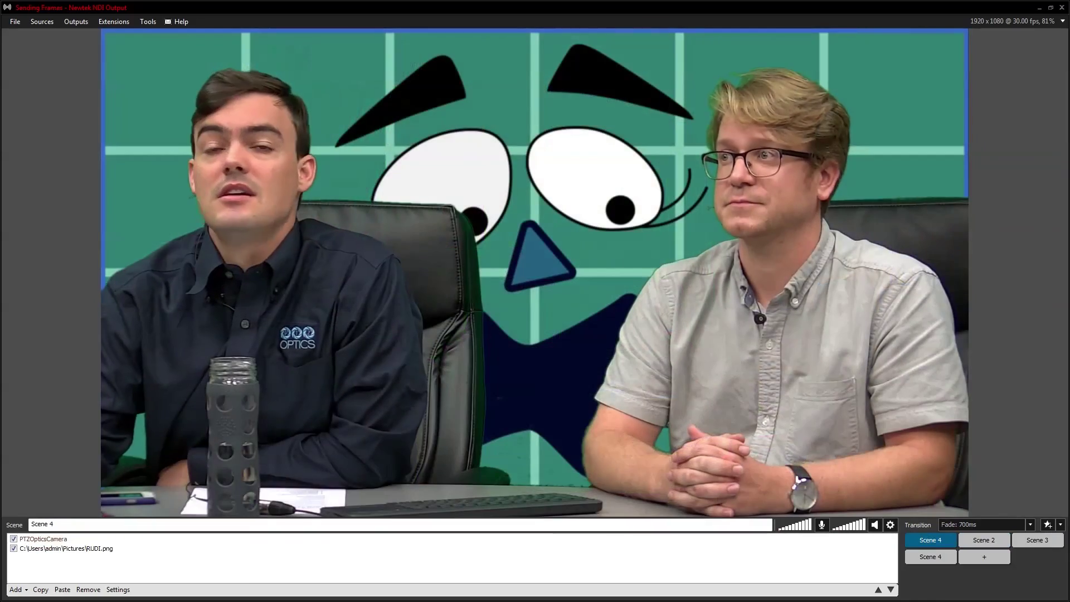